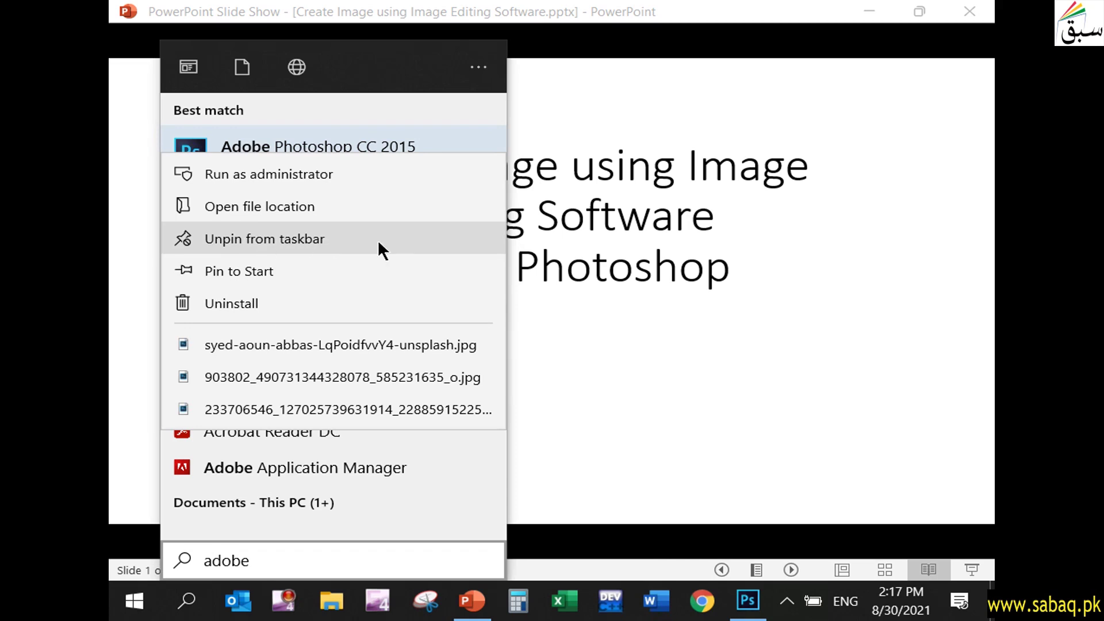
Switch to Adobe Photoshop CC 2015
{"action": "left_click", "coordinate": [755, 612]}
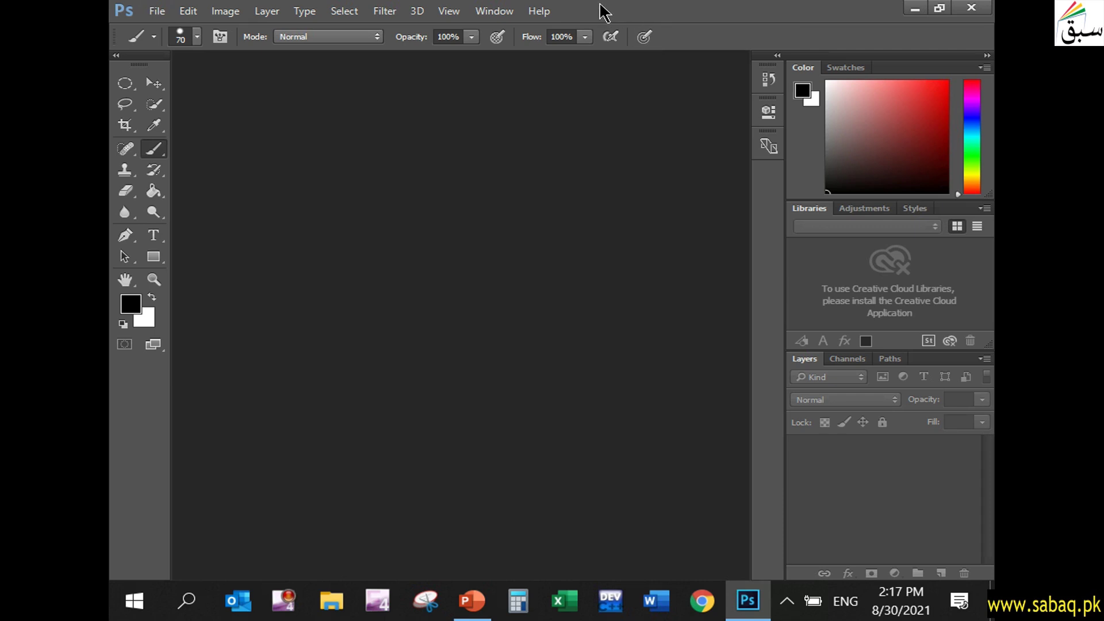
Look through the available file, edit, image, layer, filter, 3D and window commands
{"action": "left_click", "coordinate": [156, 11]}
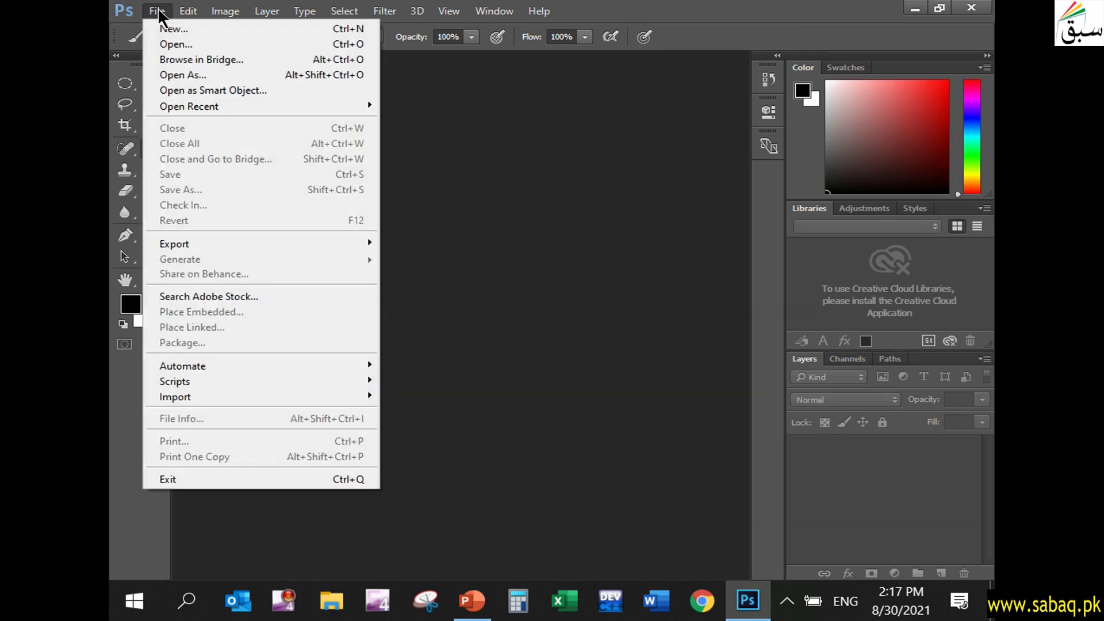
{"action": "left_click", "coordinate": [185, 11]}
{"action": "left_click", "coordinate": [227, 11]}
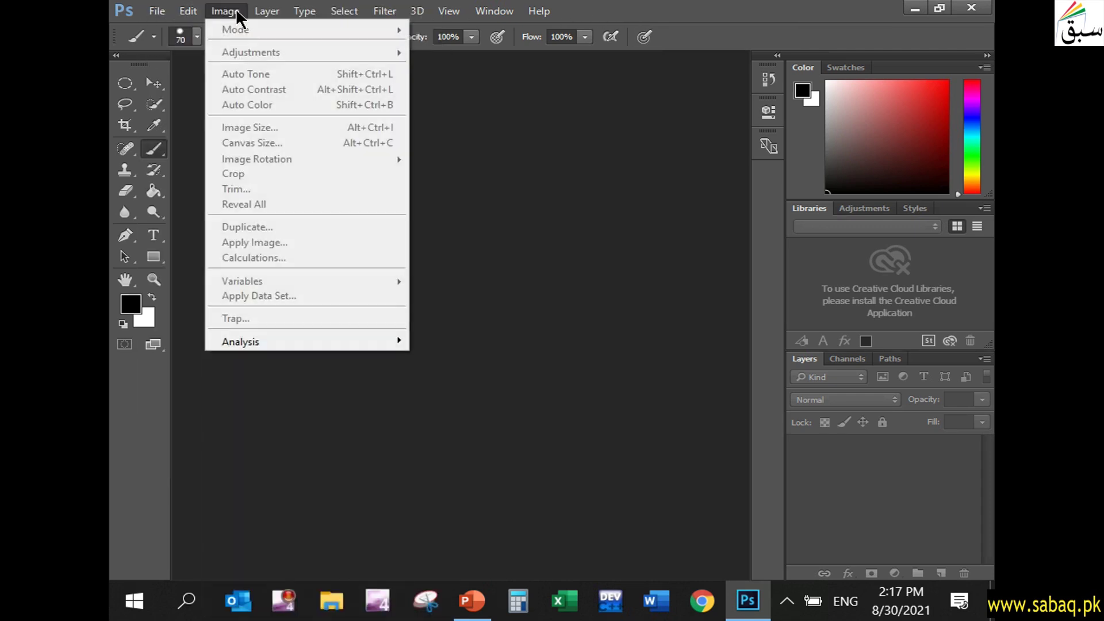
{"action": "left_click", "coordinate": [268, 11]}
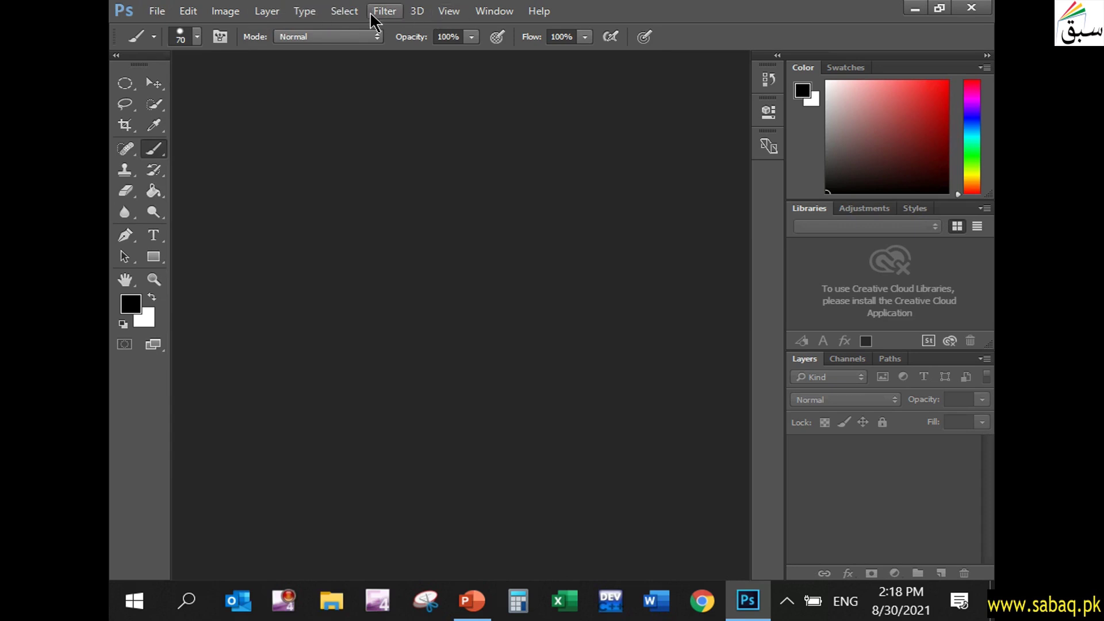
{"action": "left_click", "coordinate": [395, 14]}
{"action": "mouse_move", "coordinate": [423, 13]}
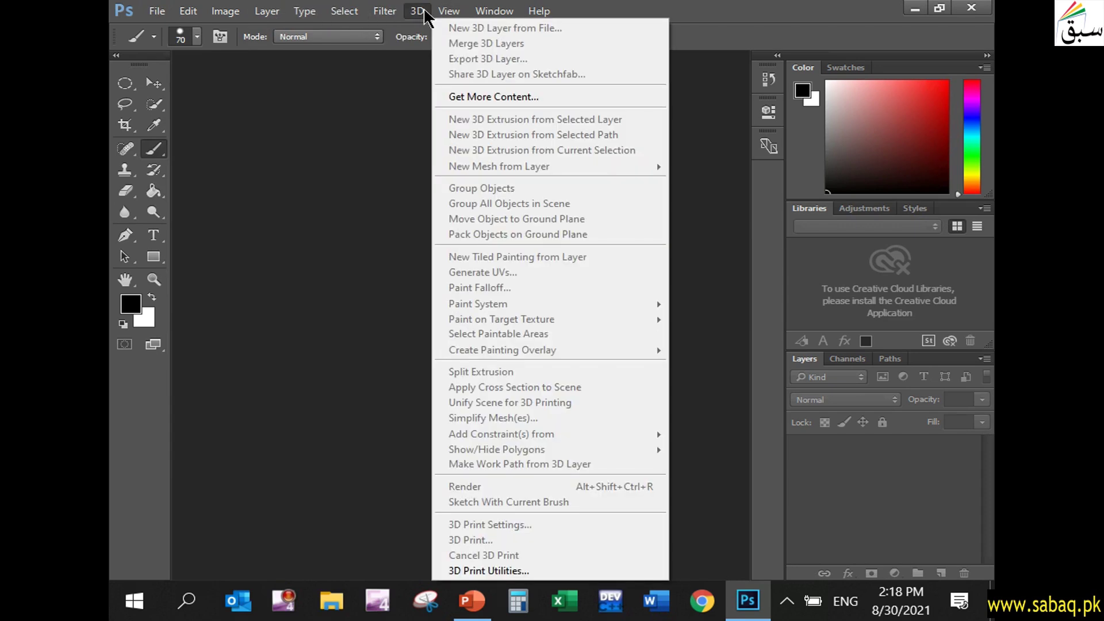
{"action": "mouse_move", "coordinate": [371, 11]}
{"action": "mouse_move", "coordinate": [494, 11]}
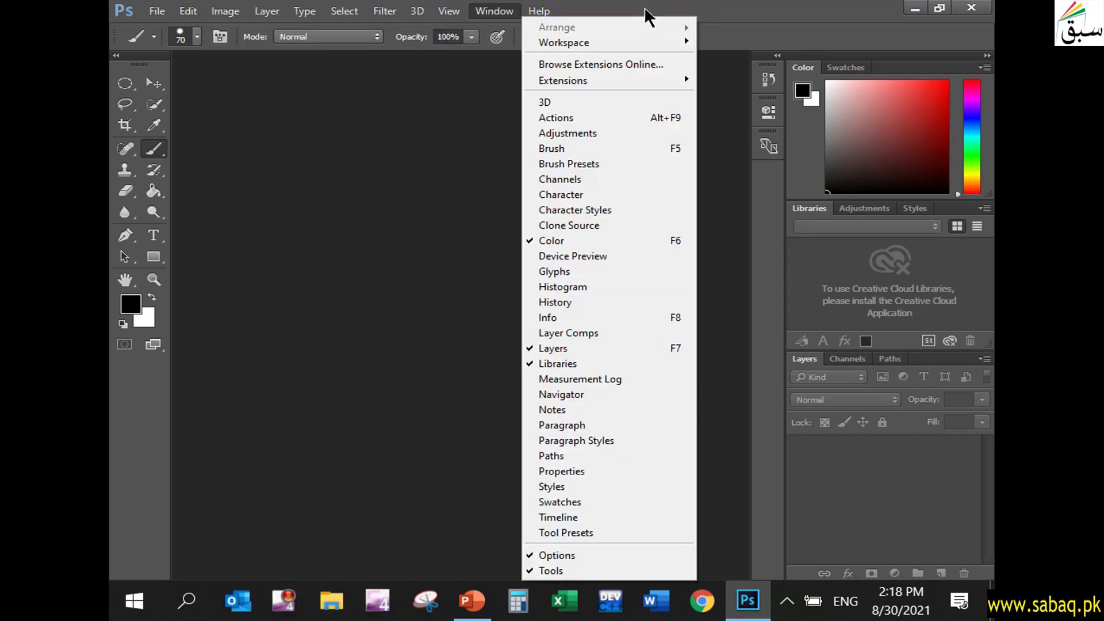
{"action": "left_click", "coordinate": [751, 10]}
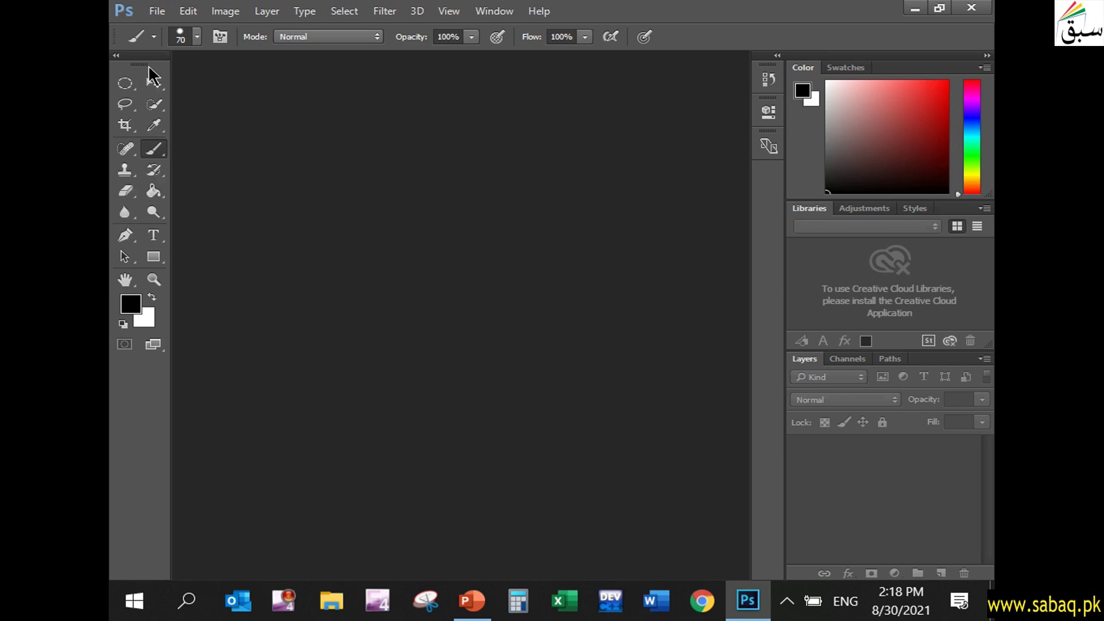
Try the toolbox in a single column, restore its two-column layout, and try the Move and Spot Healing Brush tools
{"action": "left_click", "coordinate": [117, 56]}
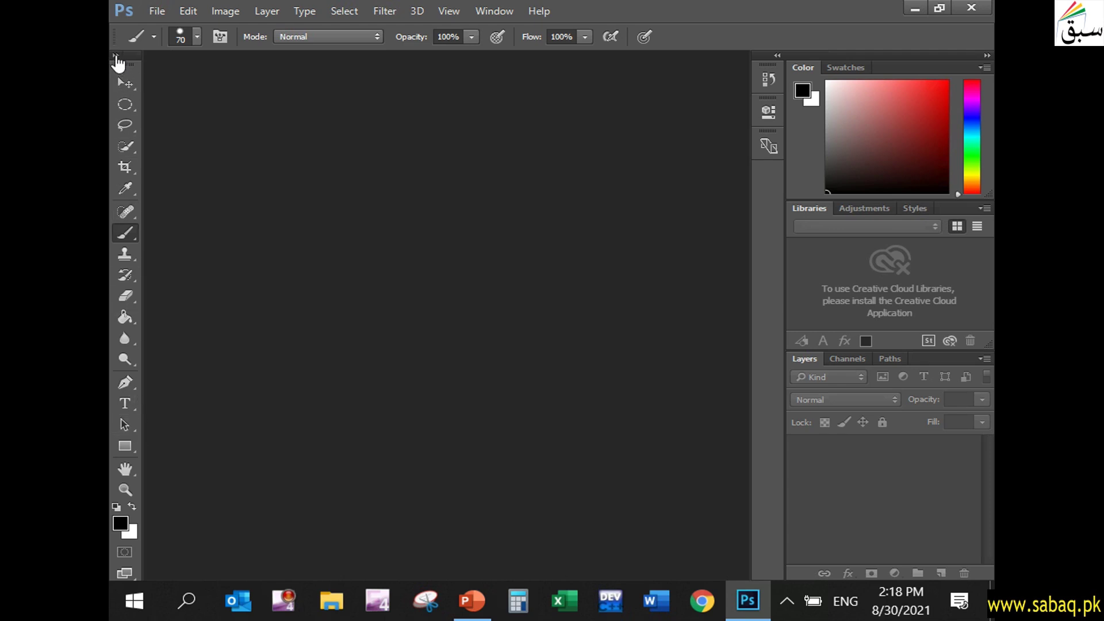
{"action": "left_click", "coordinate": [116, 56]}
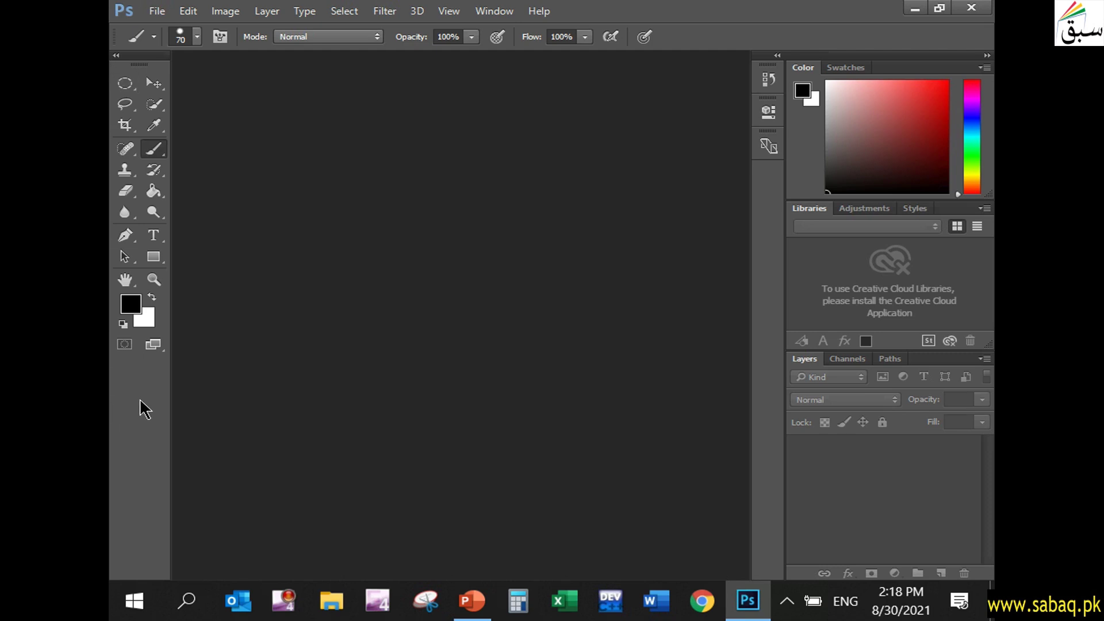
{"action": "left_click", "coordinate": [152, 83]}
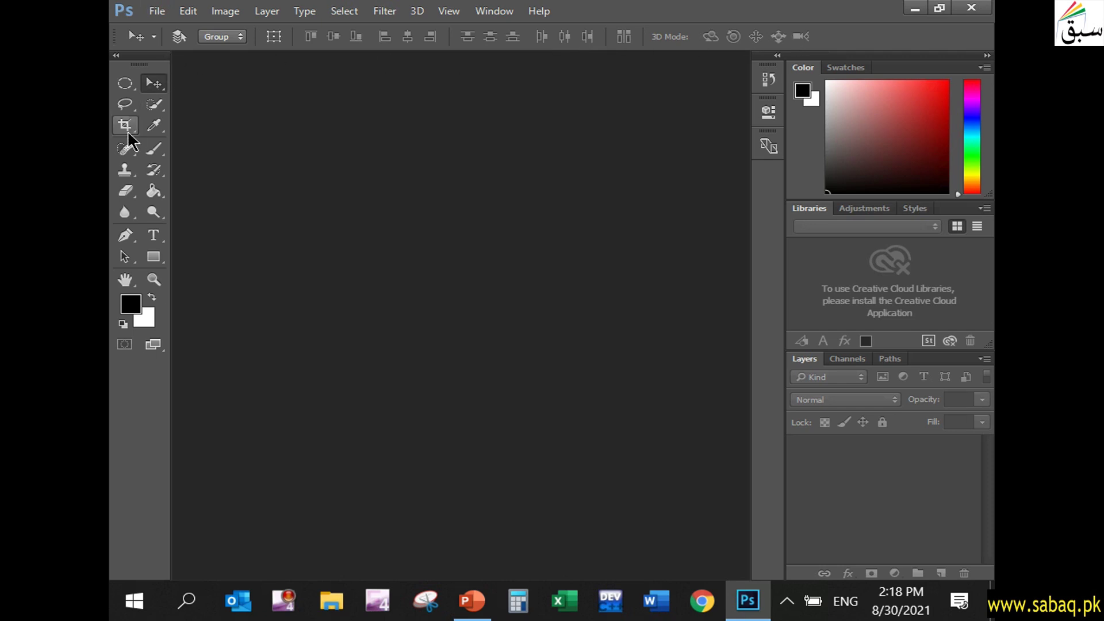
{"action": "left_click", "coordinate": [125, 150]}
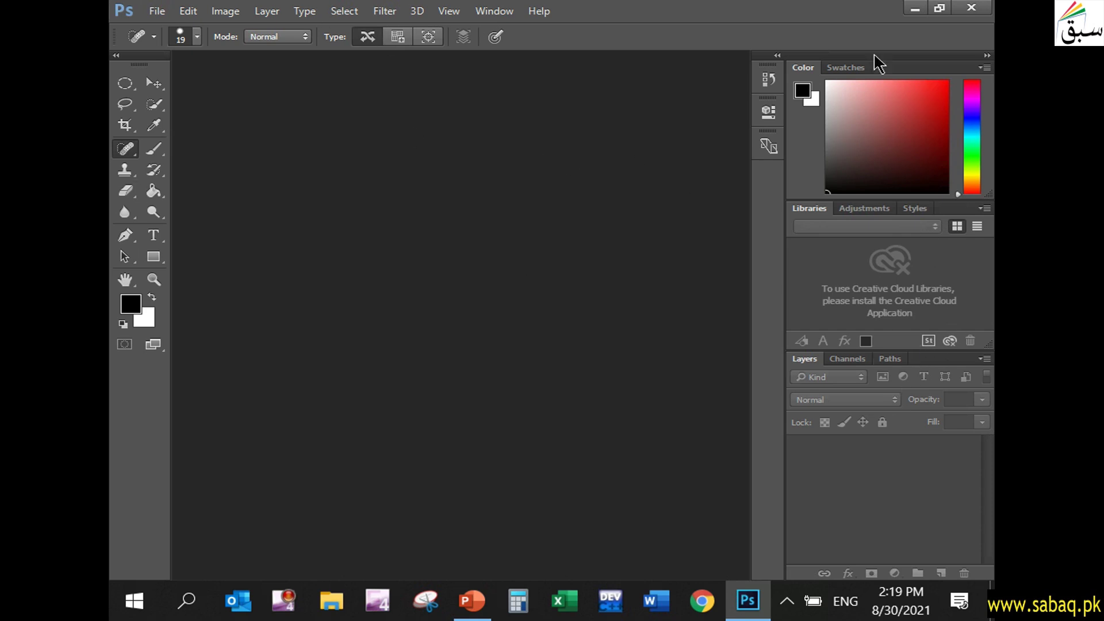
{"action": "mouse_move", "coordinate": [914, 68]}
{"action": "left_mouse_down"}
{"action": "mouse_move", "coordinate": [860, 94]}
{"action": "mouse_move", "coordinate": [912, 74]}
{"action": "left_mouse_up"}
Open the image light_bulb_by_vvolny_d1s0ob2-pre.jpg from the Desktop
{"action": "left_click", "coordinate": [157, 12]}
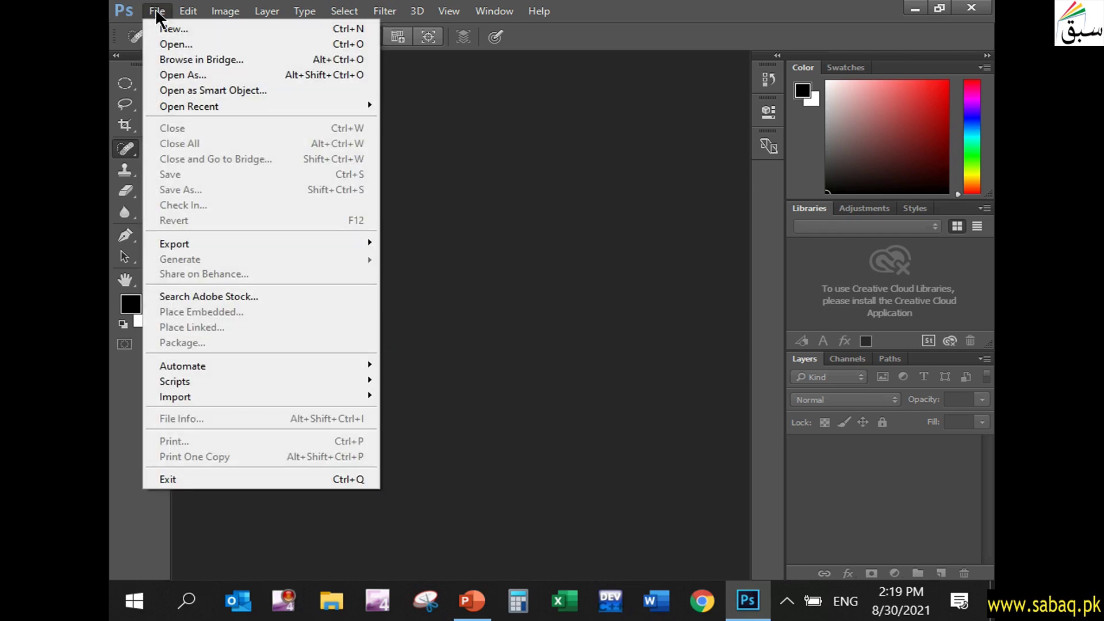
{"action": "left_click", "coordinate": [173, 46]}
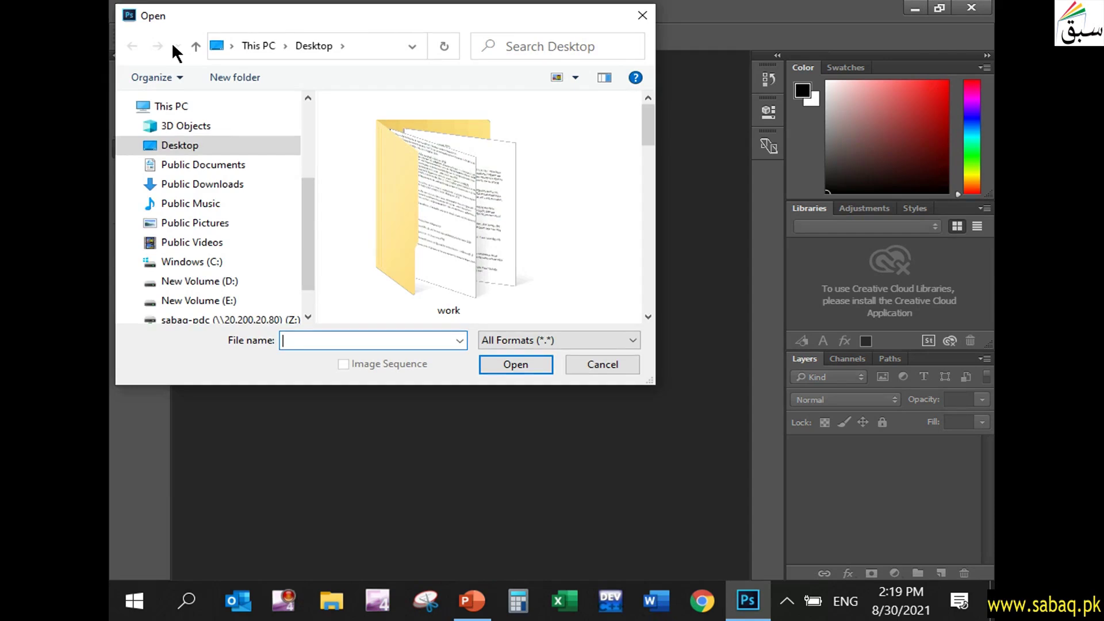
{"action": "left_click_drag", "start_coordinate": [274, 26], "coordinate": [306, 66]}
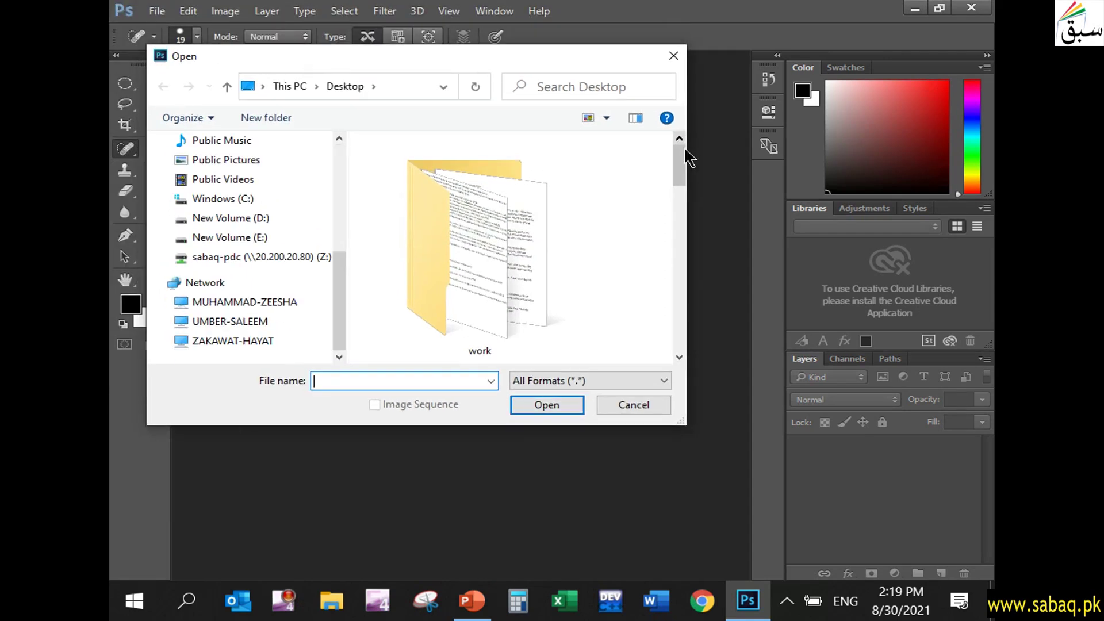
{"action": "mouse_move", "coordinate": [681, 156]}
{"action": "left_mouse_down"}
{"action": "mouse_move", "coordinate": [677, 192]}
{"action": "mouse_move", "coordinate": [672, 157]}
{"action": "left_mouse_up"}
{"action": "left_click", "coordinate": [339, 194]}
{"action": "left_click", "coordinate": [261, 177]}
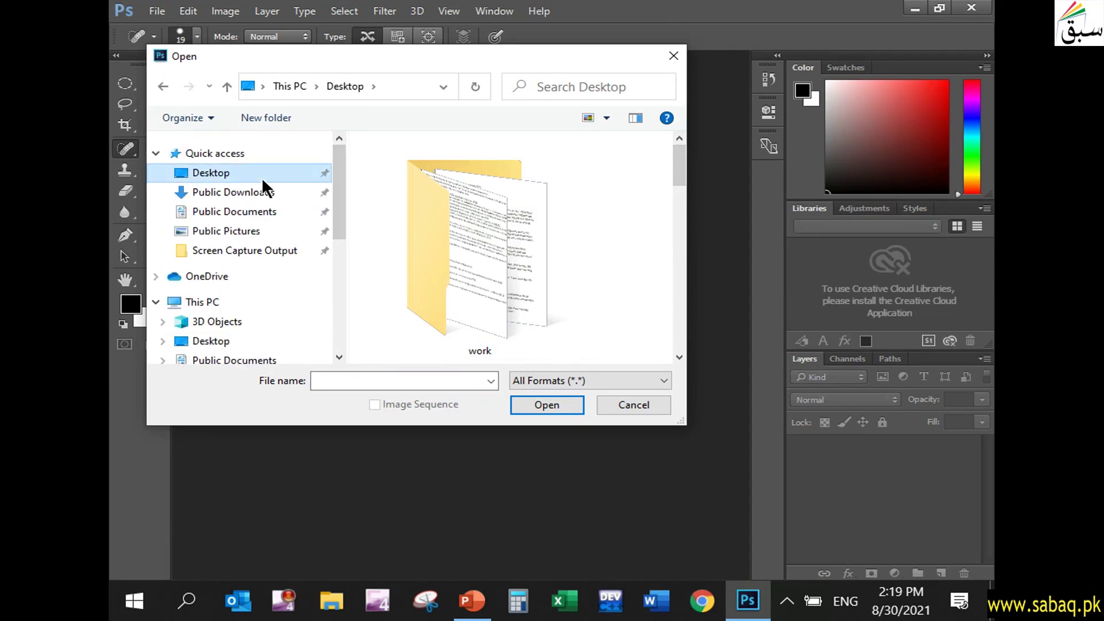
{"action": "left_click_drag", "start_coordinate": [678, 173], "coordinate": [681, 330]}
{"action": "left_click", "coordinate": [487, 314]}
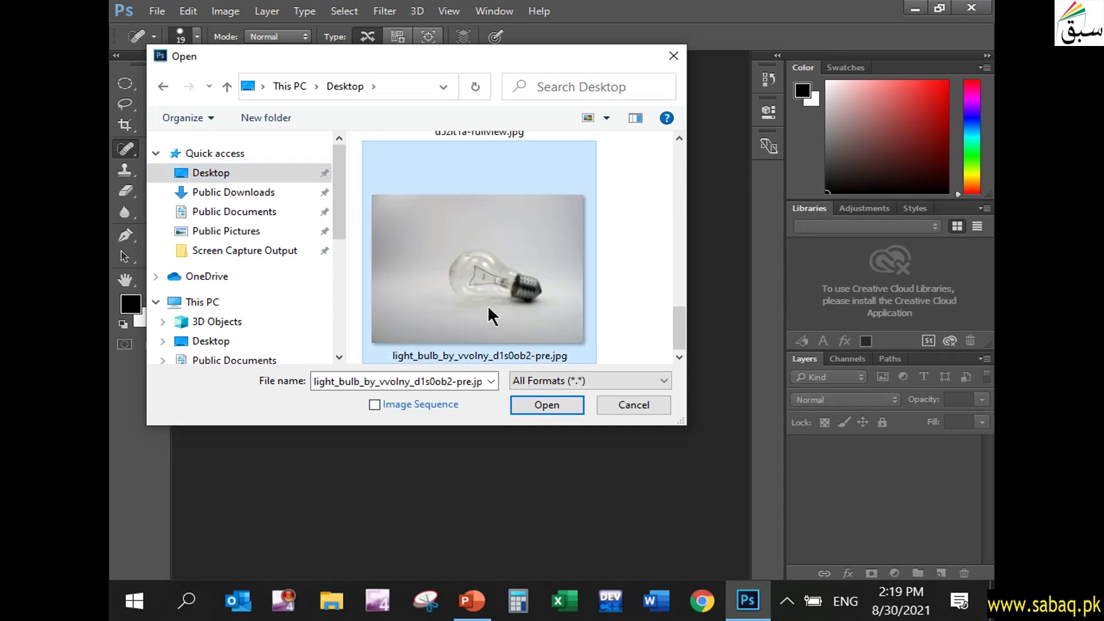
{"action": "left_click", "coordinate": [546, 405]}
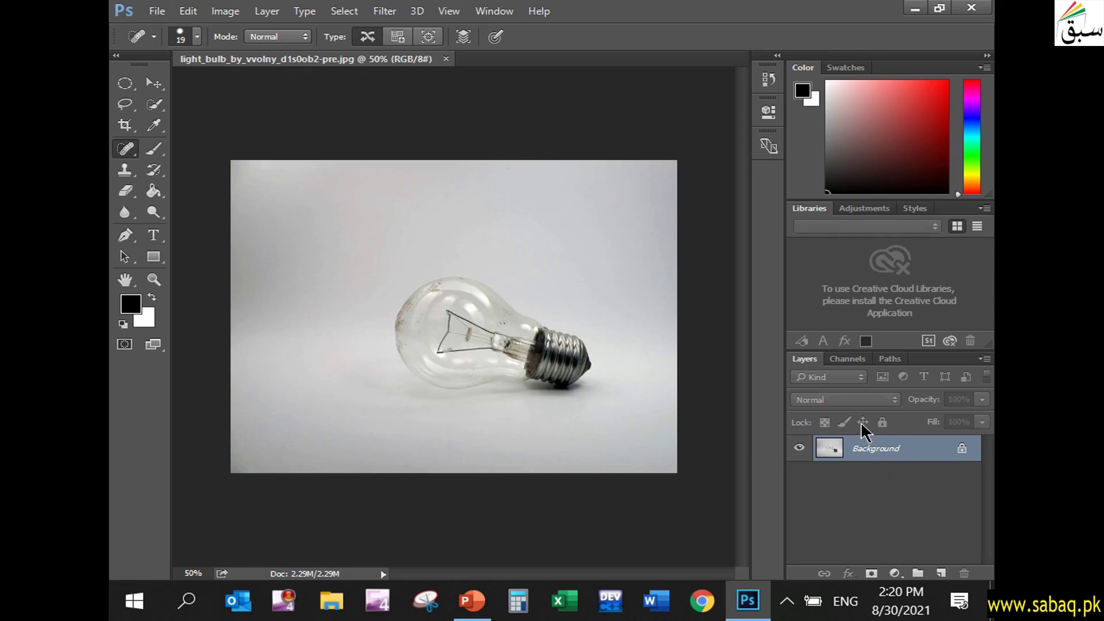
Convert the locked Background into a regular layer named Layer 0 with no color label, Normal mode and 100% opacity
{"action": "double_click", "coordinate": [897, 459]}
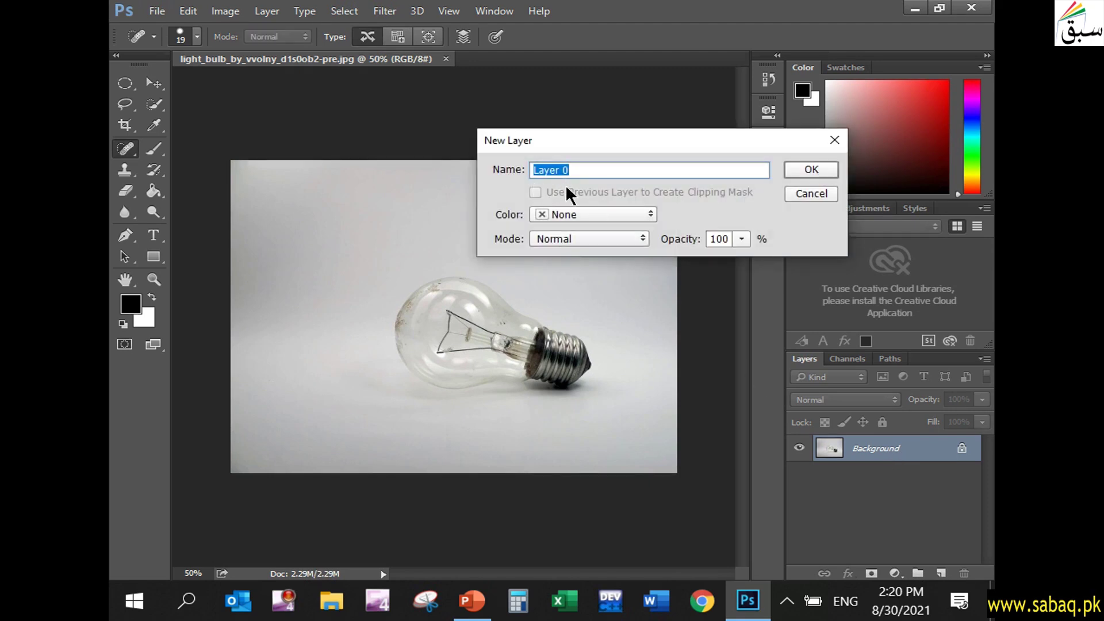
{"action": "left_click", "coordinate": [646, 214]}
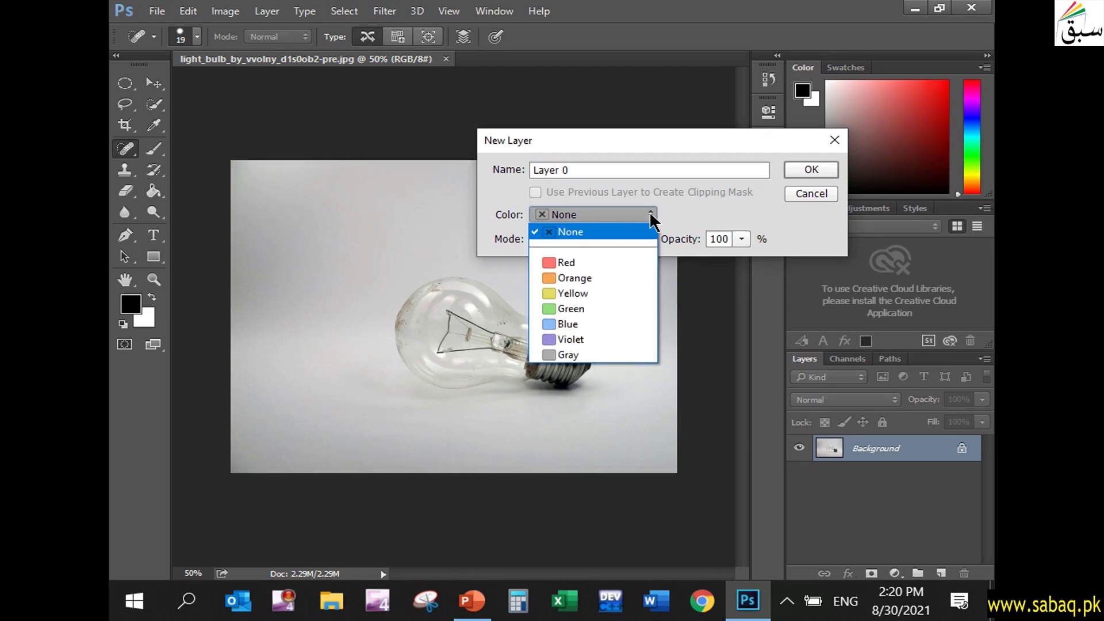
{"action": "left_click", "coordinate": [649, 214]}
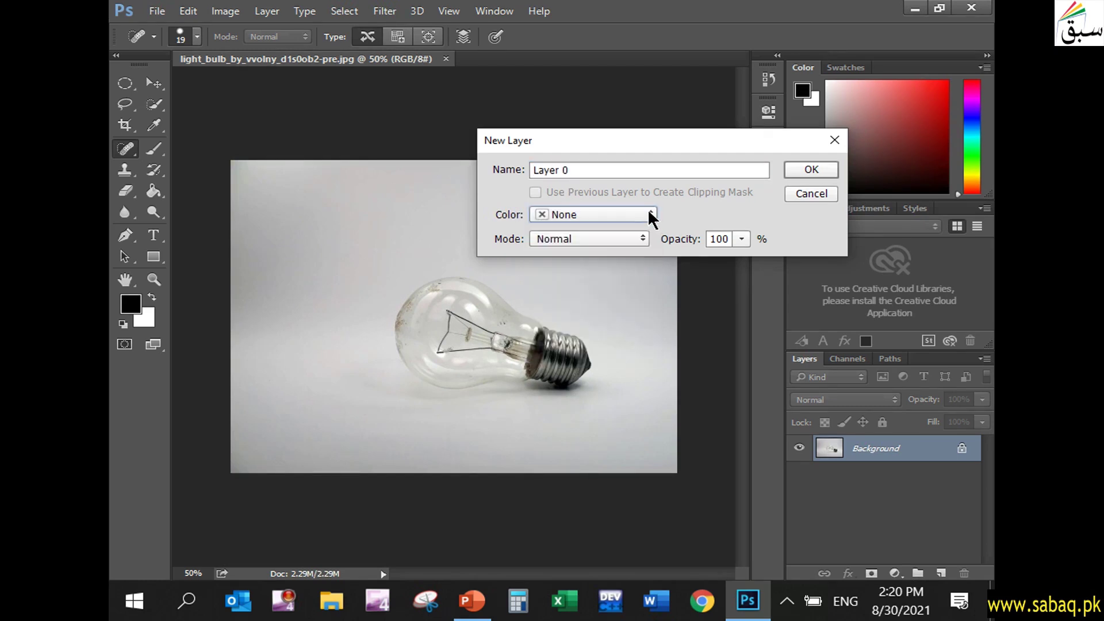
{"action": "left_click", "coordinate": [745, 239]}
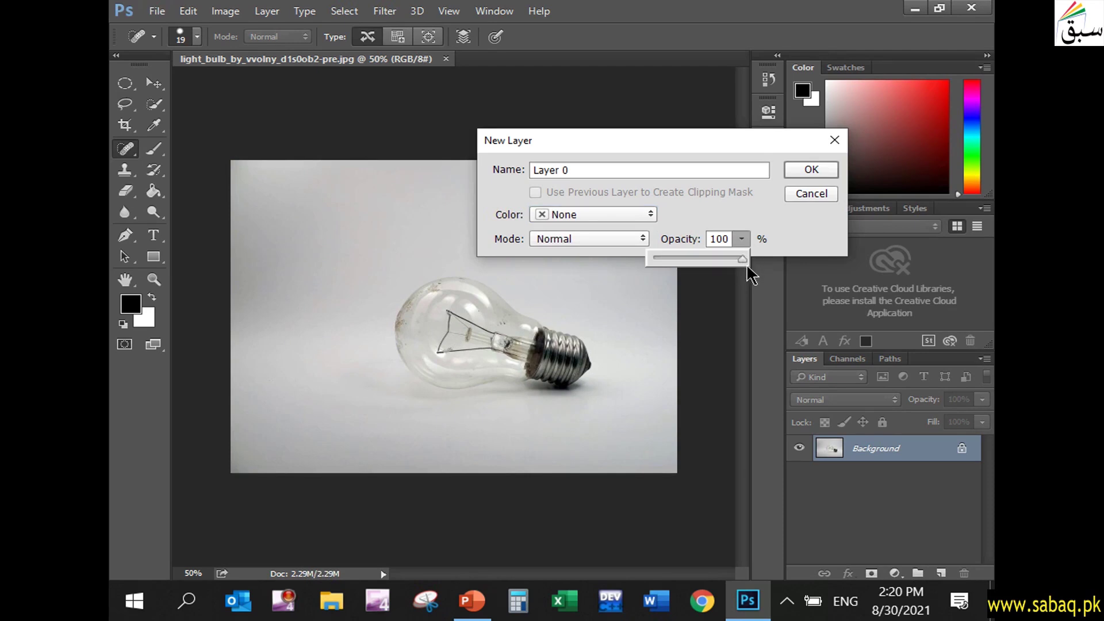
{"action": "mouse_move", "coordinate": [743, 260]}
{"action": "left_mouse_down"}
{"action": "mouse_move", "coordinate": [683, 261]}
{"action": "mouse_move", "coordinate": [762, 271]}
{"action": "left_mouse_up"}
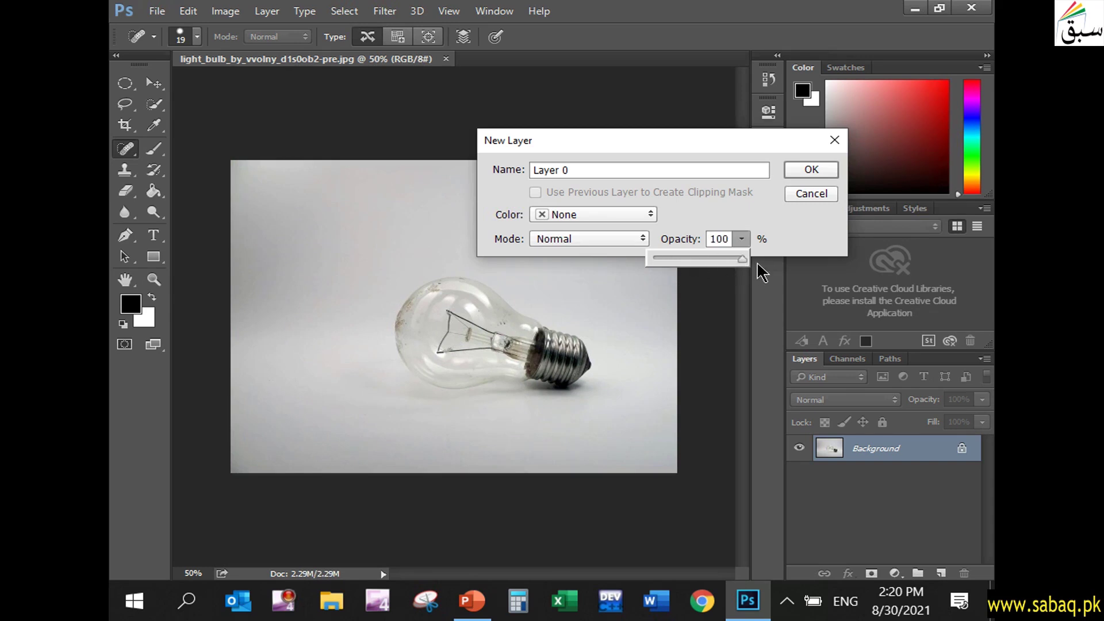
{"action": "left_click", "coordinate": [616, 169]}
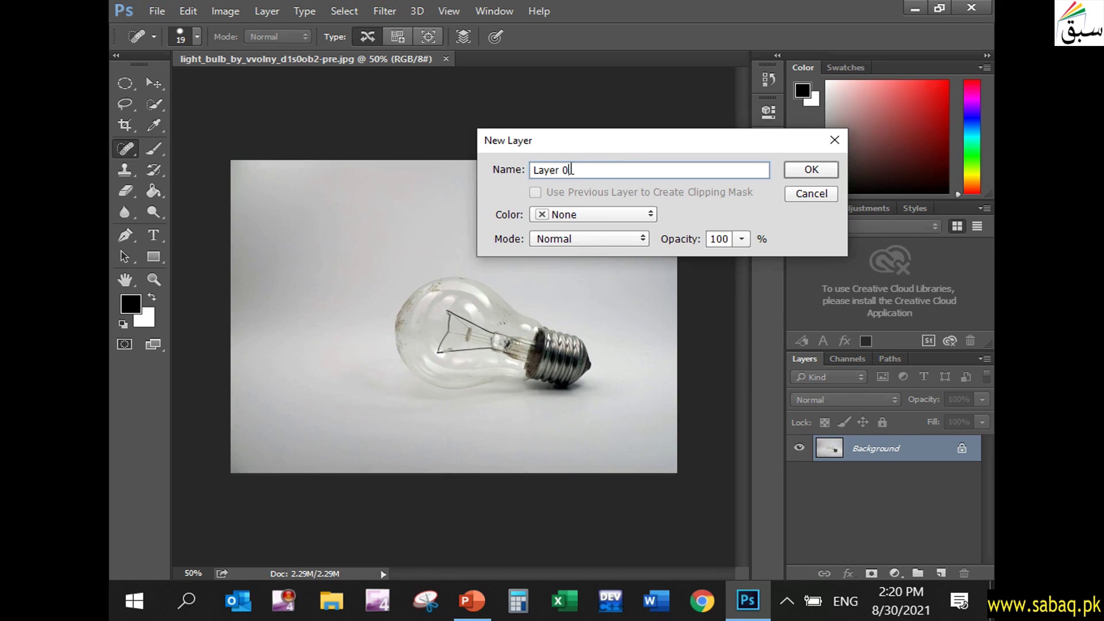
{"action": "left_click", "coordinate": [829, 170]}
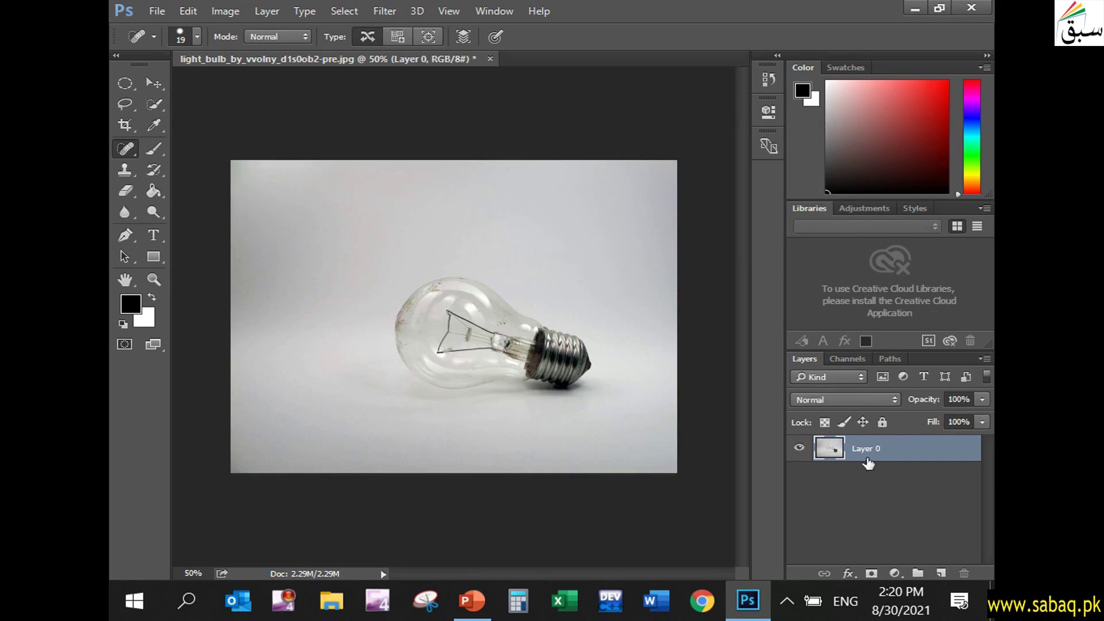
{"action": "left_click", "coordinate": [875, 502]}
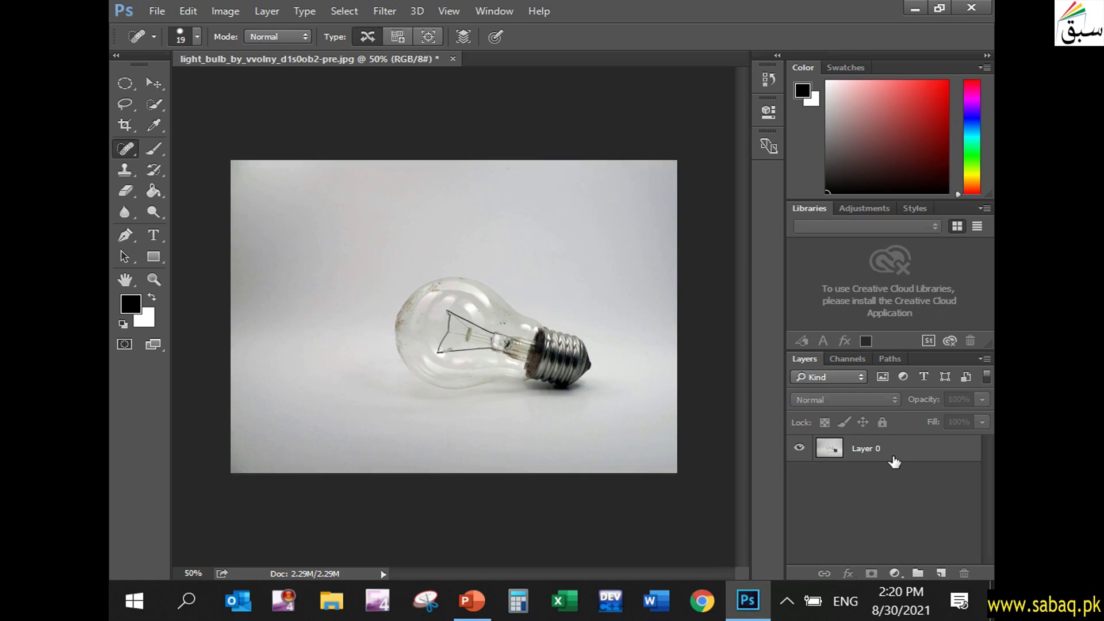
Draw an elliptical selection inside the bulb across the filament and check the editing commands available for it
{"action": "left_click", "coordinate": [130, 84]}
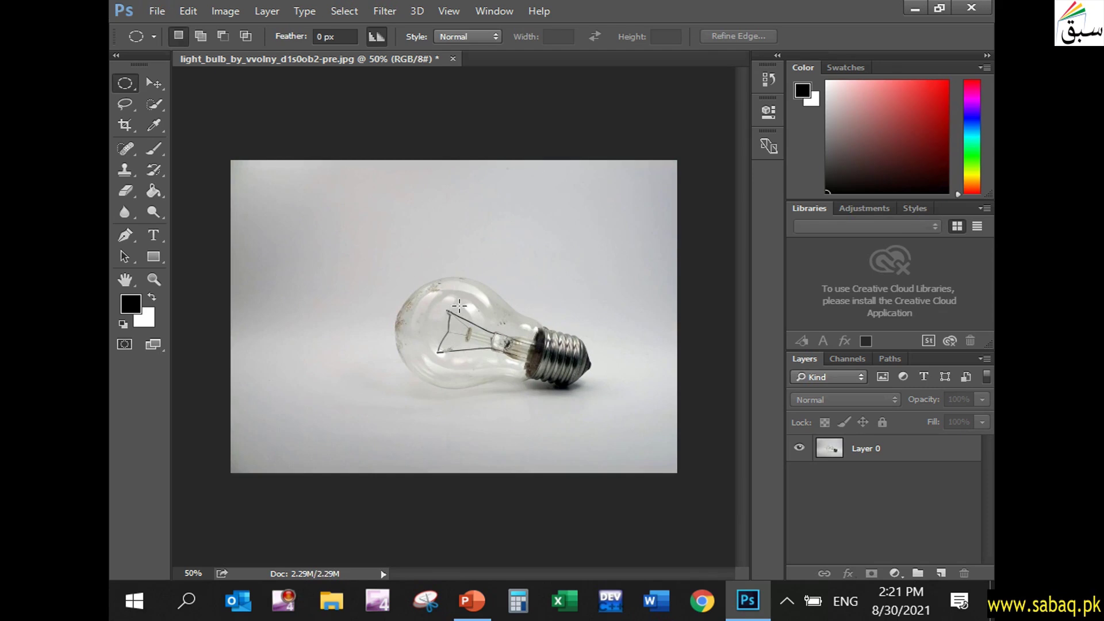
{"action": "left_click_drag", "start_coordinate": [467, 305], "coordinate": [424, 367]}
{"action": "left_click", "coordinate": [193, 11]}
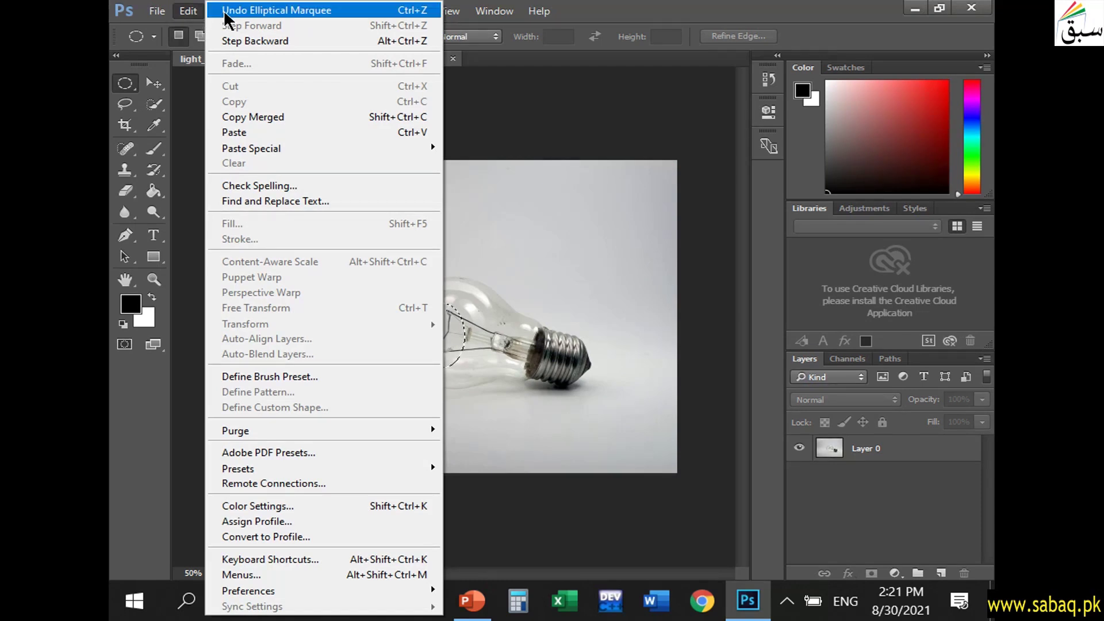
{"action": "left_click", "coordinate": [192, 14]}
{"action": "left_click", "coordinate": [190, 13]}
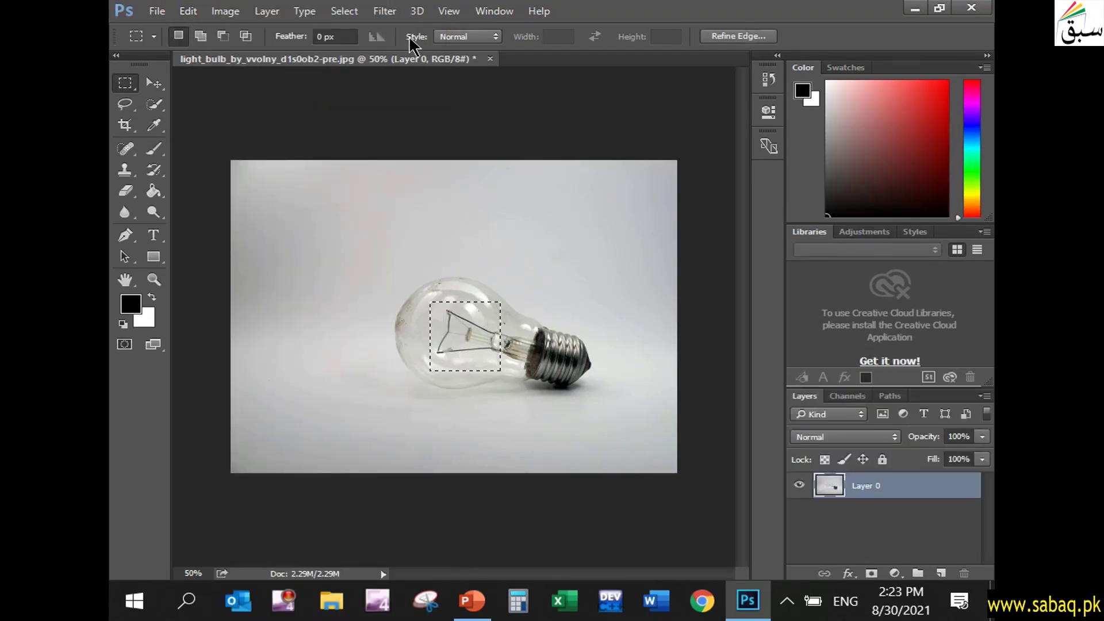
Deselect the rectangular selection and draw an elliptical marquee around the filament inside the bulb
{"action": "left_click", "coordinate": [345, 11]}
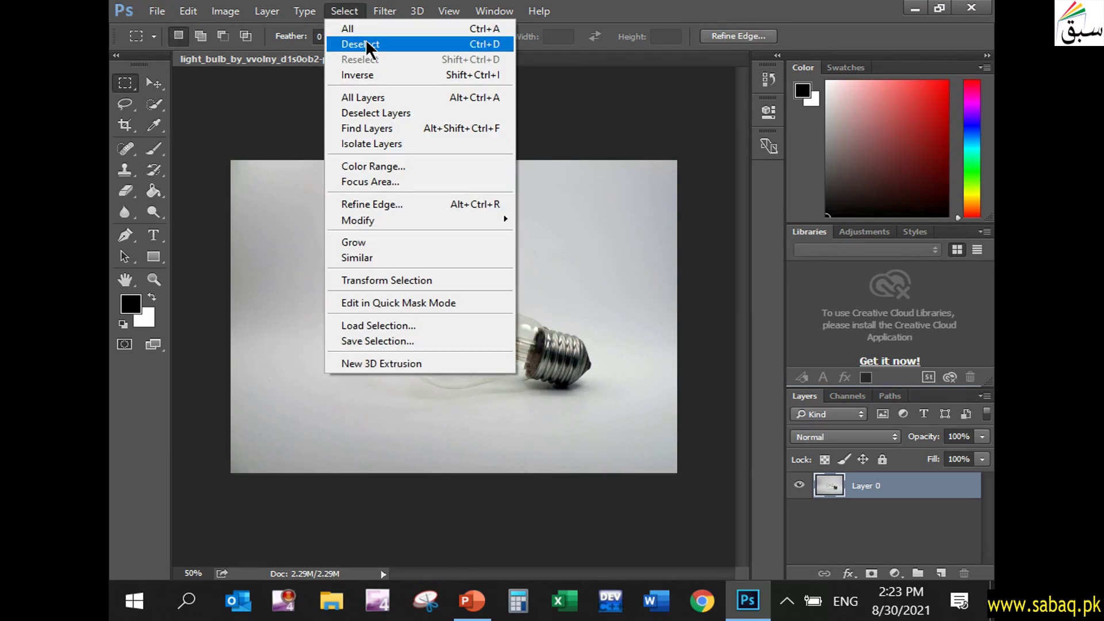
{"action": "left_click", "coordinate": [369, 45]}
{"action": "left_click", "coordinate": [127, 85]}
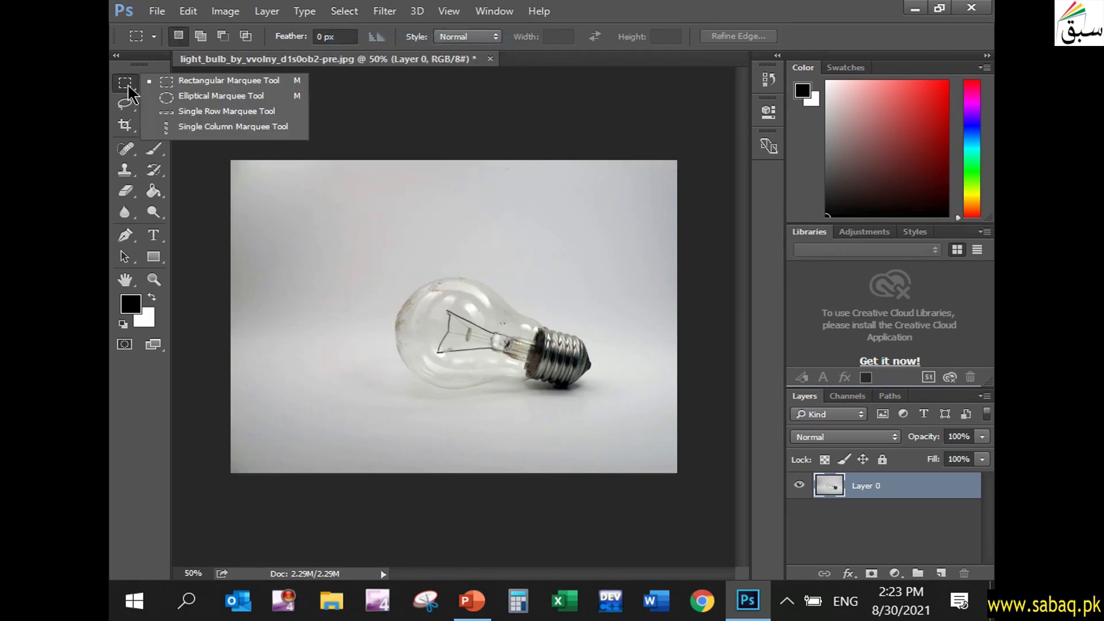
{"action": "left_click", "coordinate": [250, 97]}
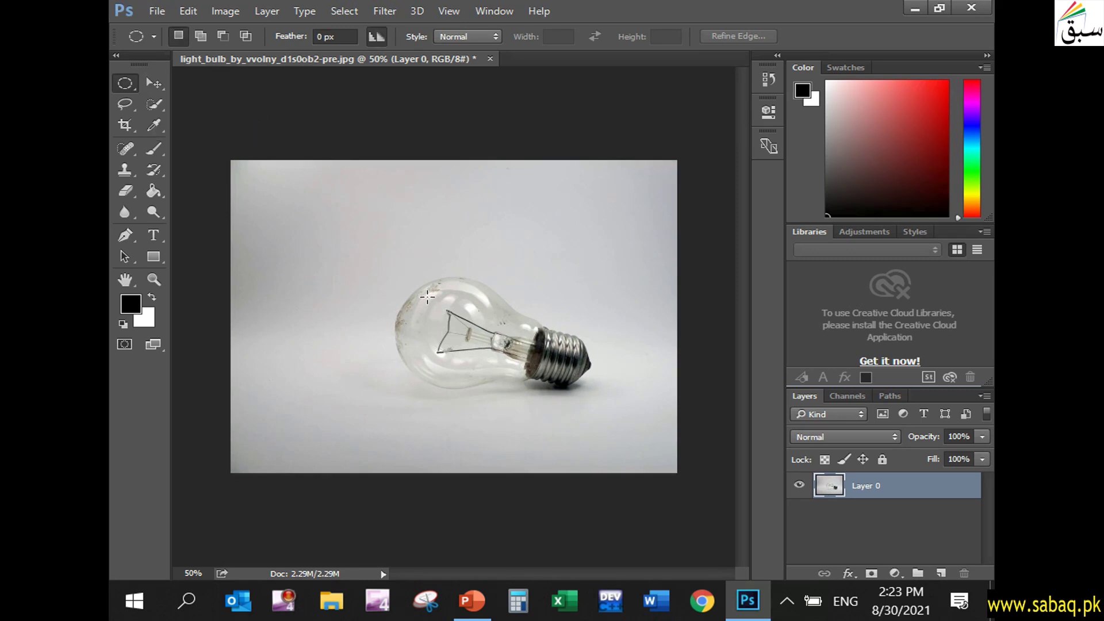
{"action": "left_click_drag", "start_coordinate": [447, 317], "coordinate": [498, 374]}
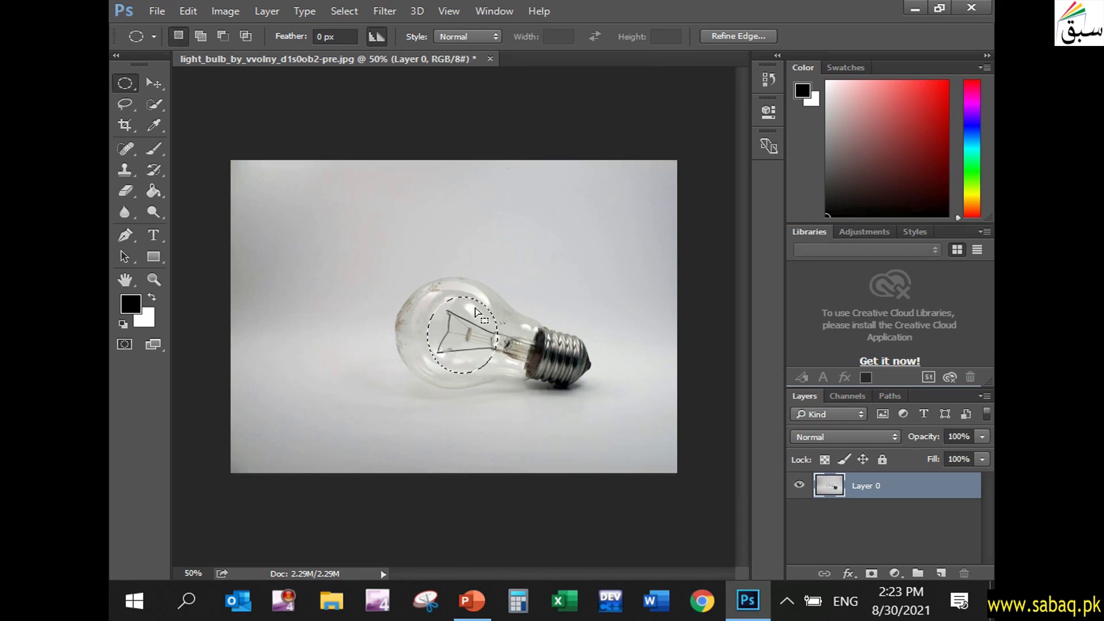
Fill the elliptical selection with Content-Aware contents, Normal blending mode, 100% opacity and Color Adaptation off
{"action": "left_click", "coordinate": [188, 12]}
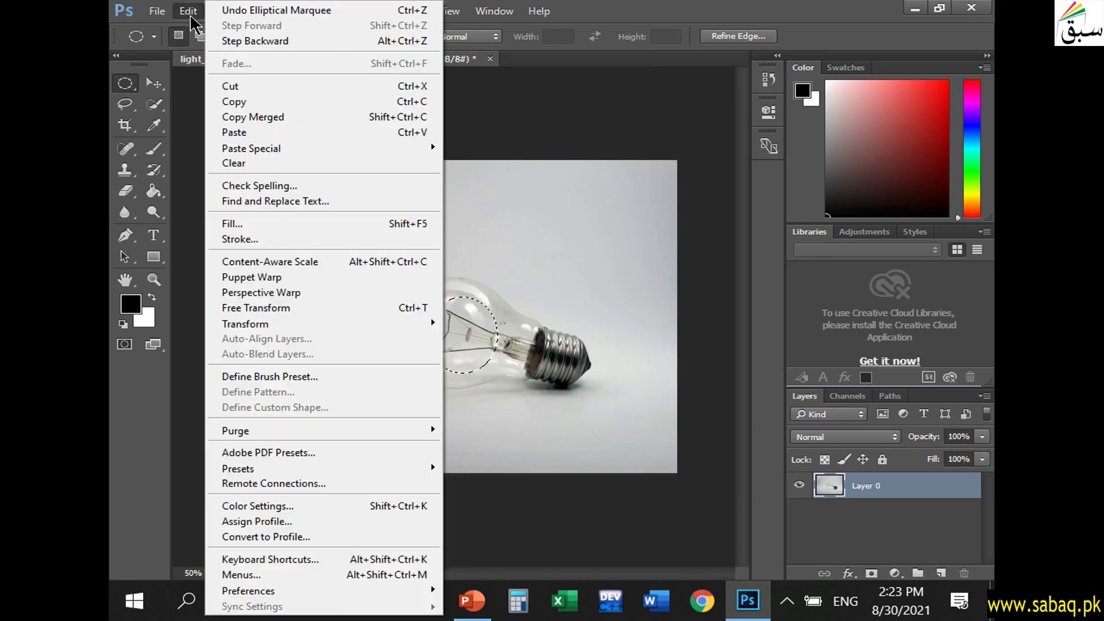
{"action": "left_click", "coordinate": [262, 223]}
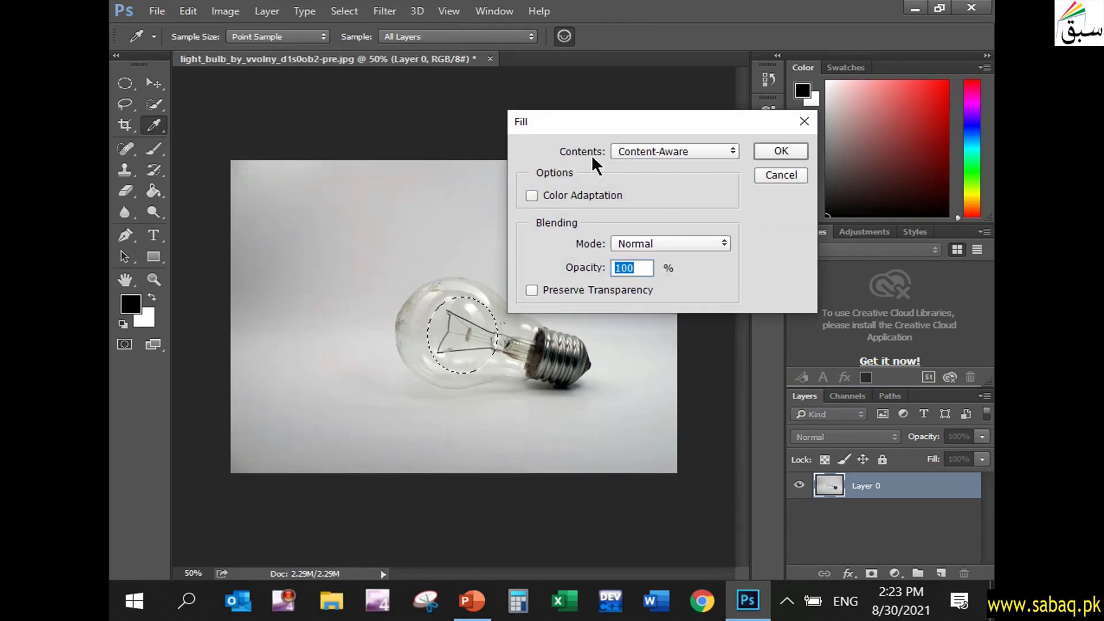
{"action": "left_click", "coordinate": [792, 146]}
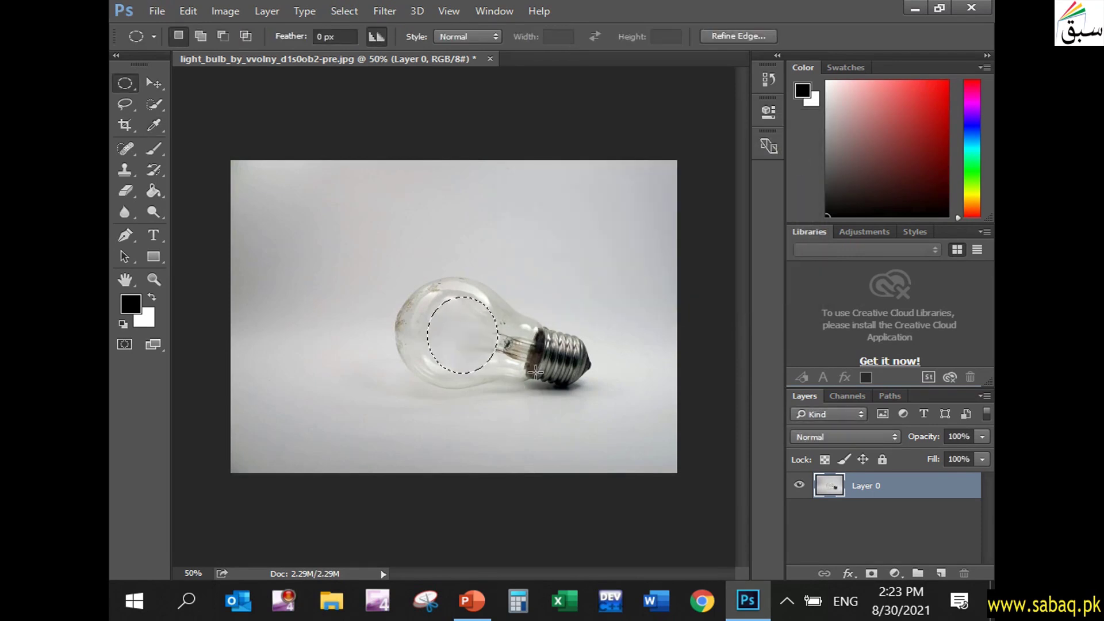
Deselect the filled elliptical area inside the bulb
{"action": "left_click", "coordinate": [345, 11]}
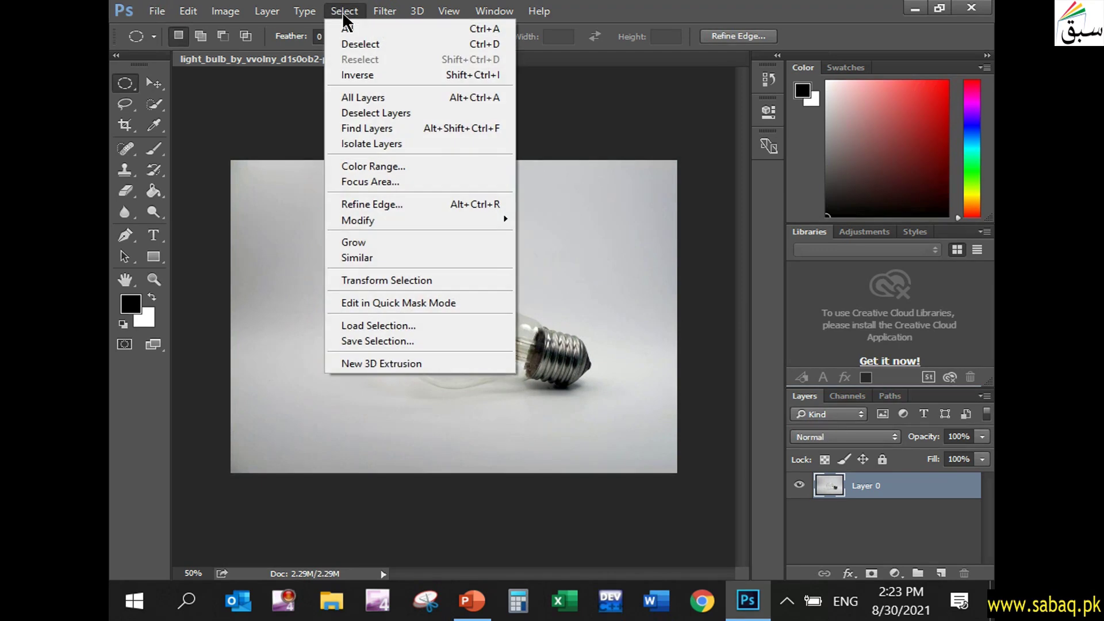
{"action": "left_click", "coordinate": [360, 45]}
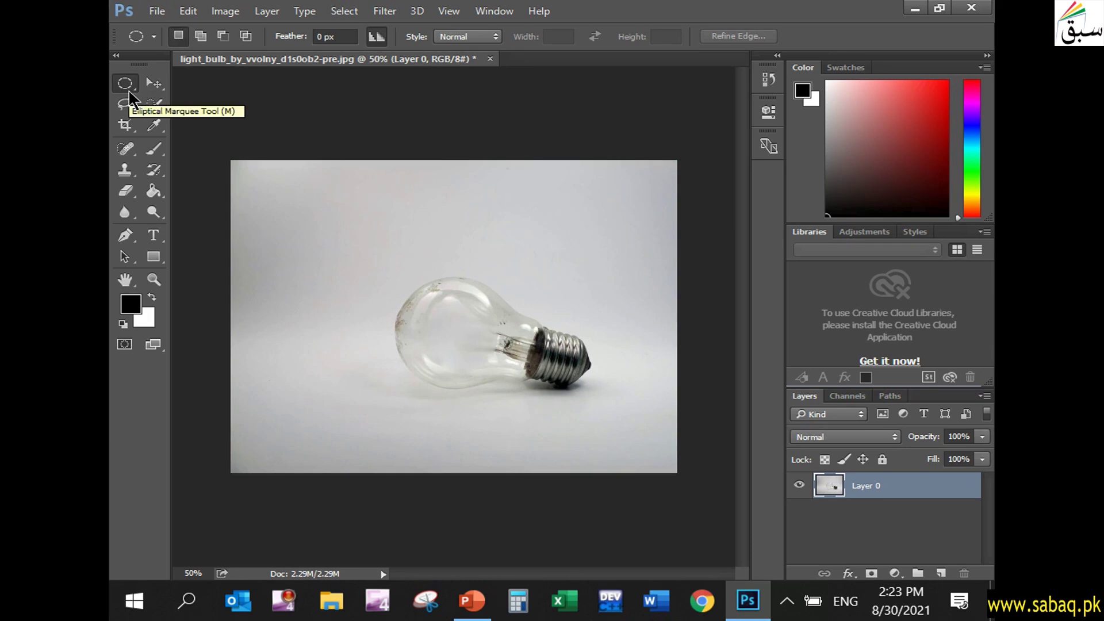
{"action": "key", "text": "g"}
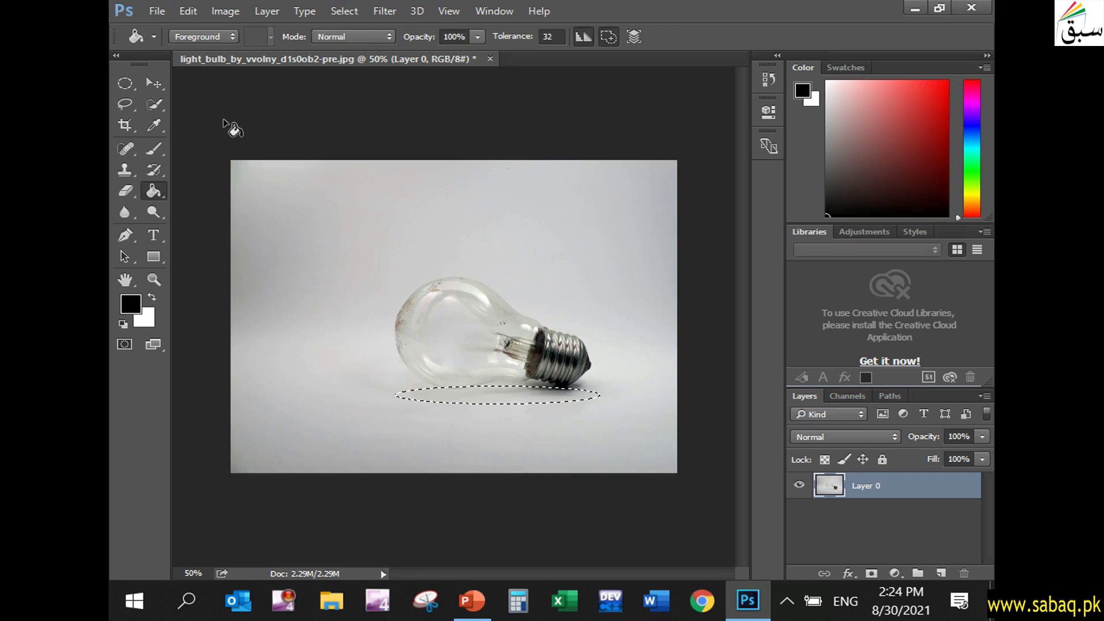
{"action": "left_click", "coordinate": [352, 11]}
{"action": "left_click", "coordinate": [364, 27]}
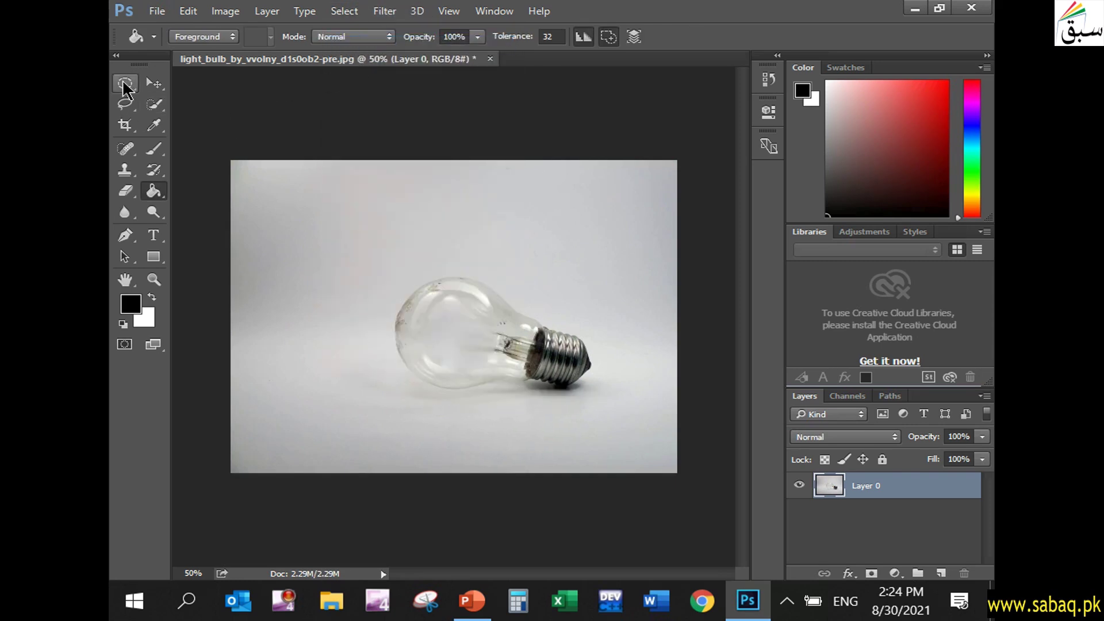
Draw a wide, flat elliptical marquee directly beneath the bulb, spanning from the glass to the end of the screw base
{"action": "left_click", "coordinate": [126, 85]}
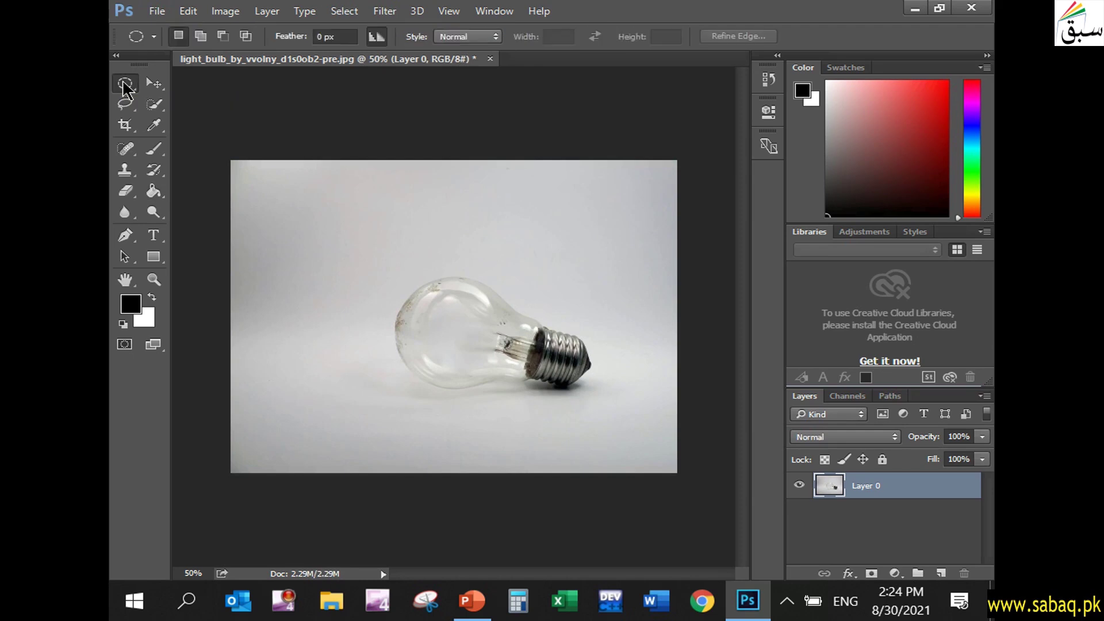
{"action": "right_click", "coordinate": [130, 92]}
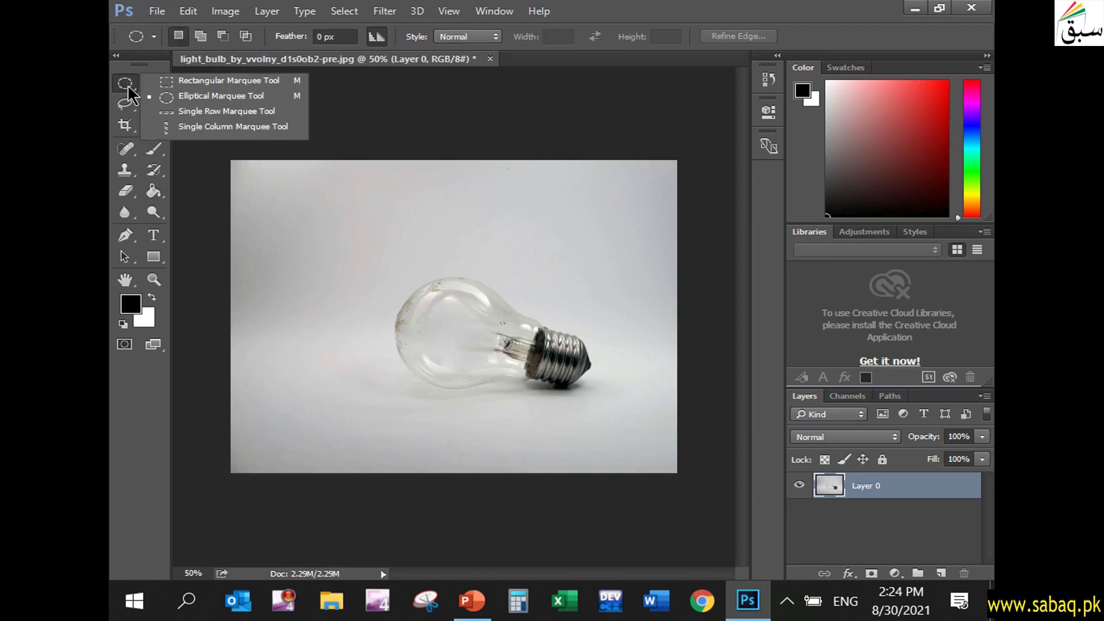
{"action": "left_click", "coordinate": [254, 97]}
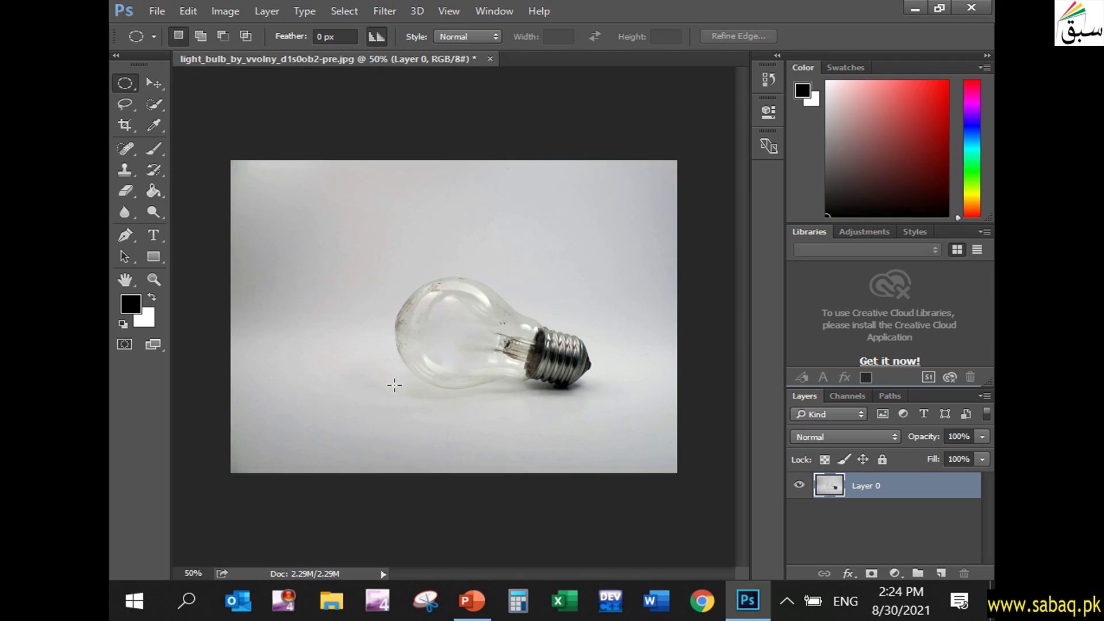
{"action": "left_click_drag", "start_coordinate": [501, 409], "coordinate": [600, 405]}
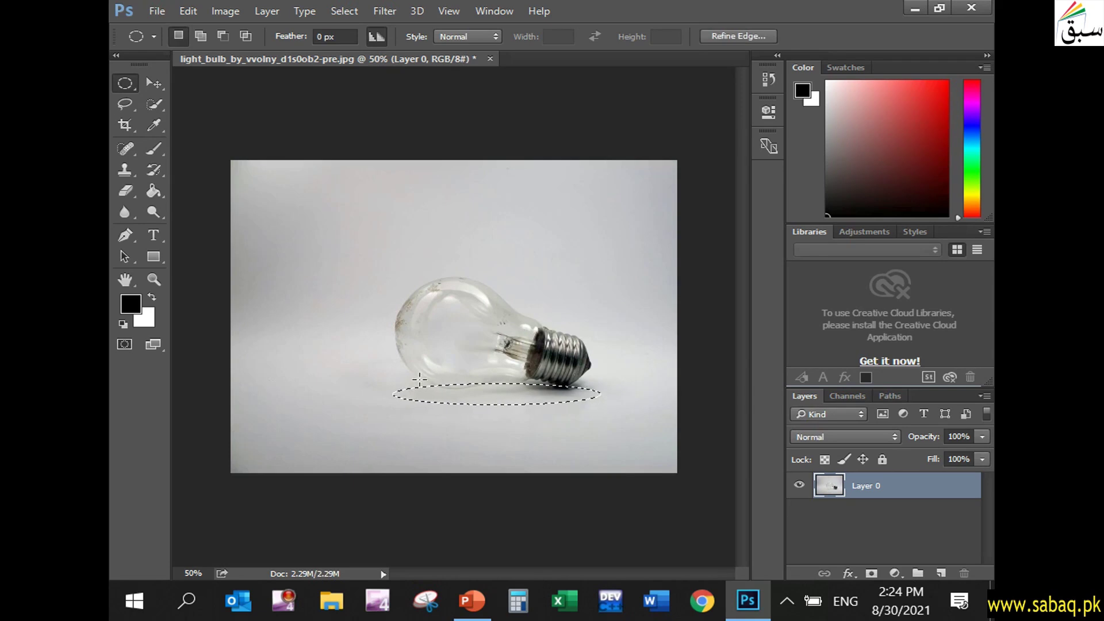
Fill the flat ellipse beneath the bulb with the black foreground color using the Paint Bucket, and deselect it
{"action": "left_click", "coordinate": [154, 191]}
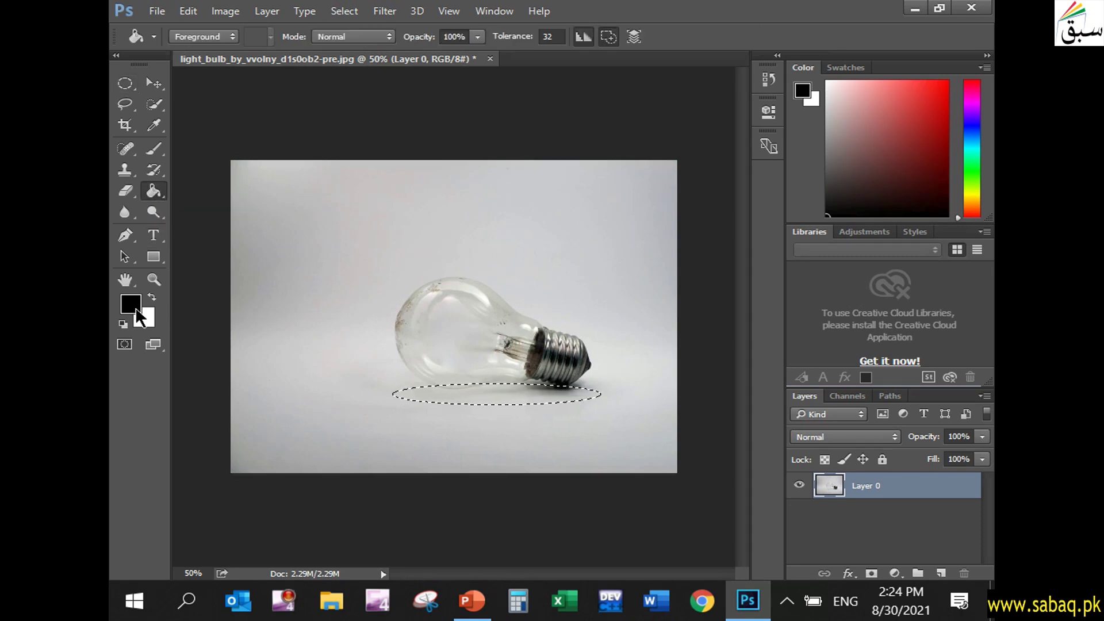
{"action": "left_click", "coordinate": [495, 396]}
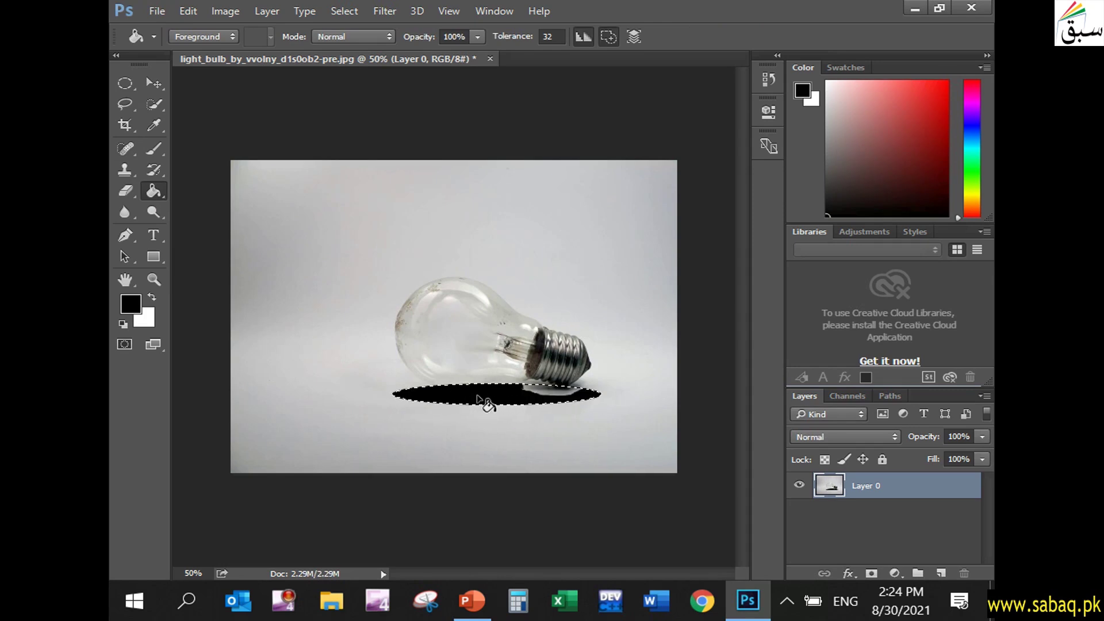
{"action": "left_click", "coordinate": [343, 13]}
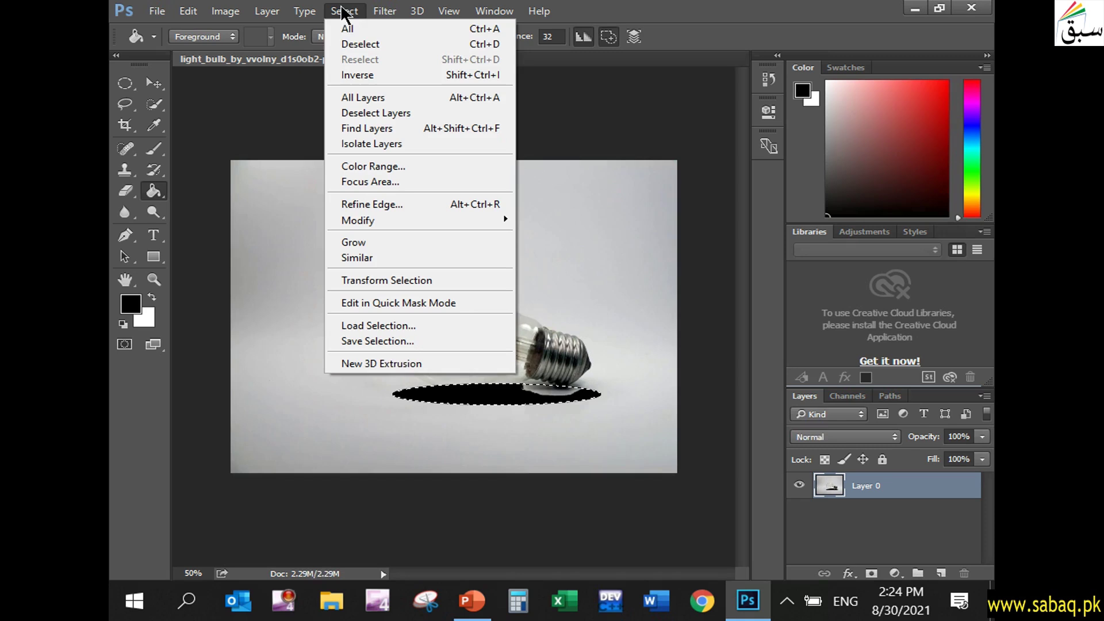
{"action": "left_click", "coordinate": [360, 43]}
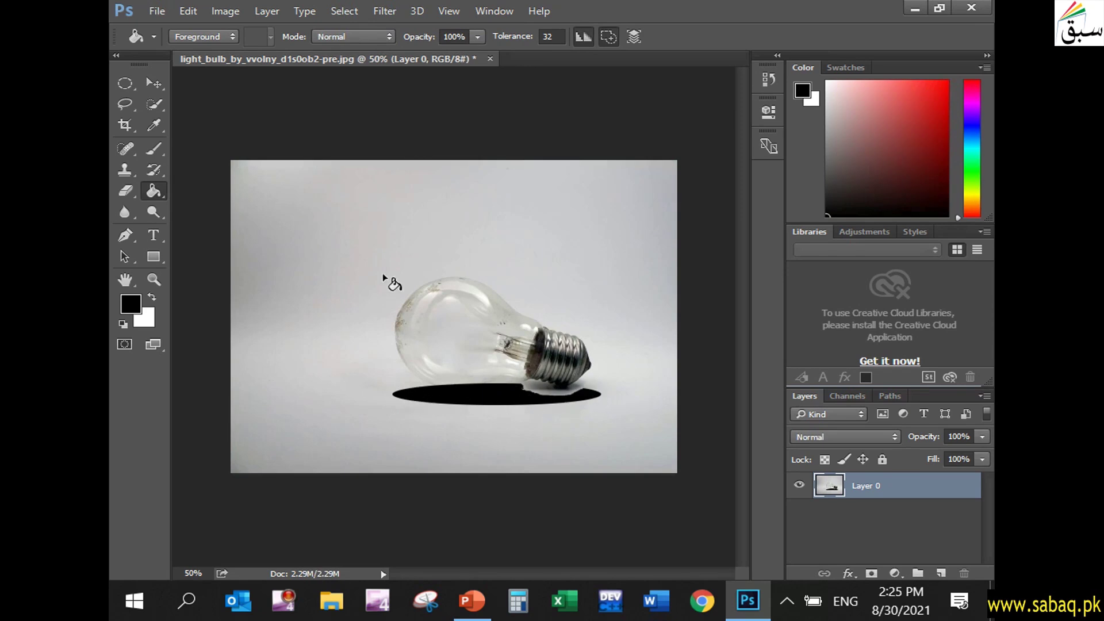
Try to apply a Gaussian Blur with a radius of 11.0 pixels to Layer 0
{"action": "left_click", "coordinate": [383, 12]}
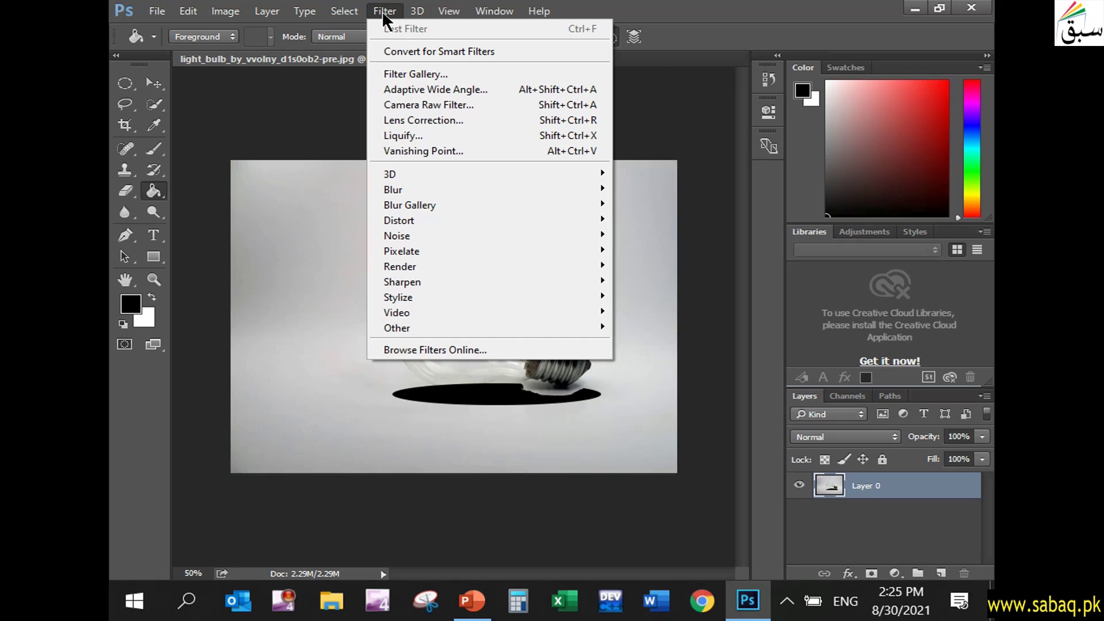
{"action": "mouse_move", "coordinate": [442, 190]}
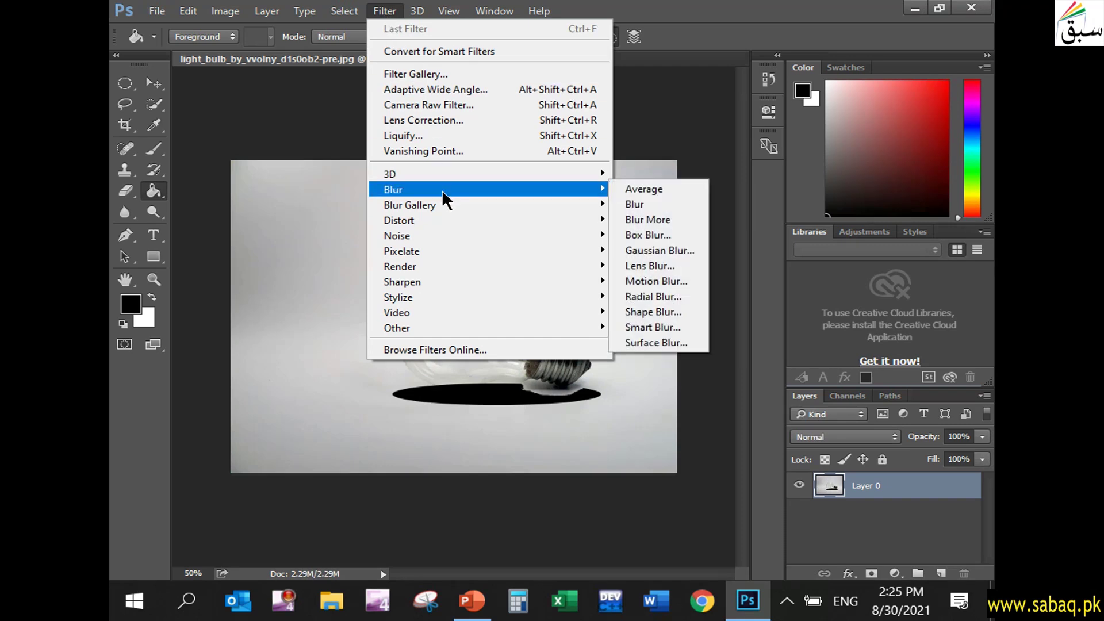
{"action": "left_click", "coordinate": [660, 250]}
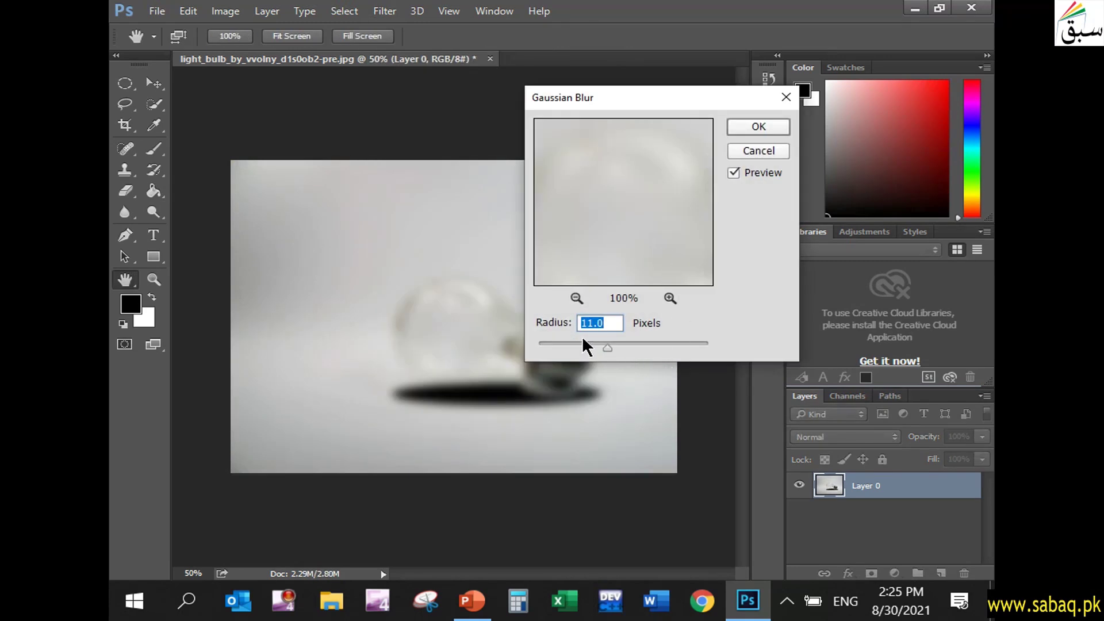
{"action": "left_click", "coordinate": [759, 124]}
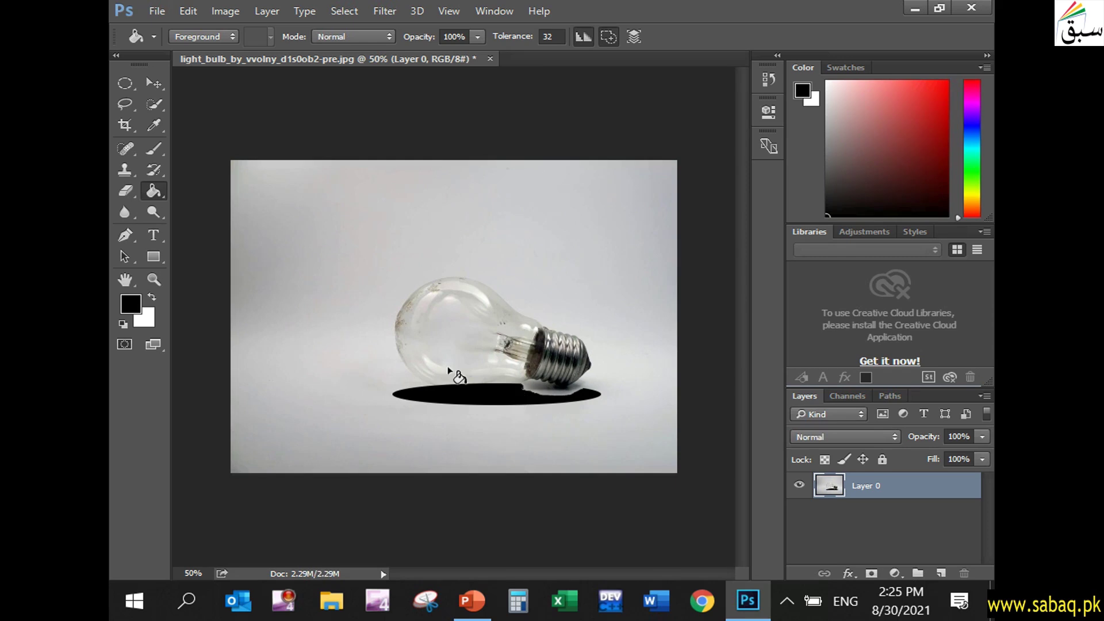
Place the underwater premade background JPG from the Desktop as an embedded image in the bulb document
{"action": "left_click", "coordinate": [154, 11]}
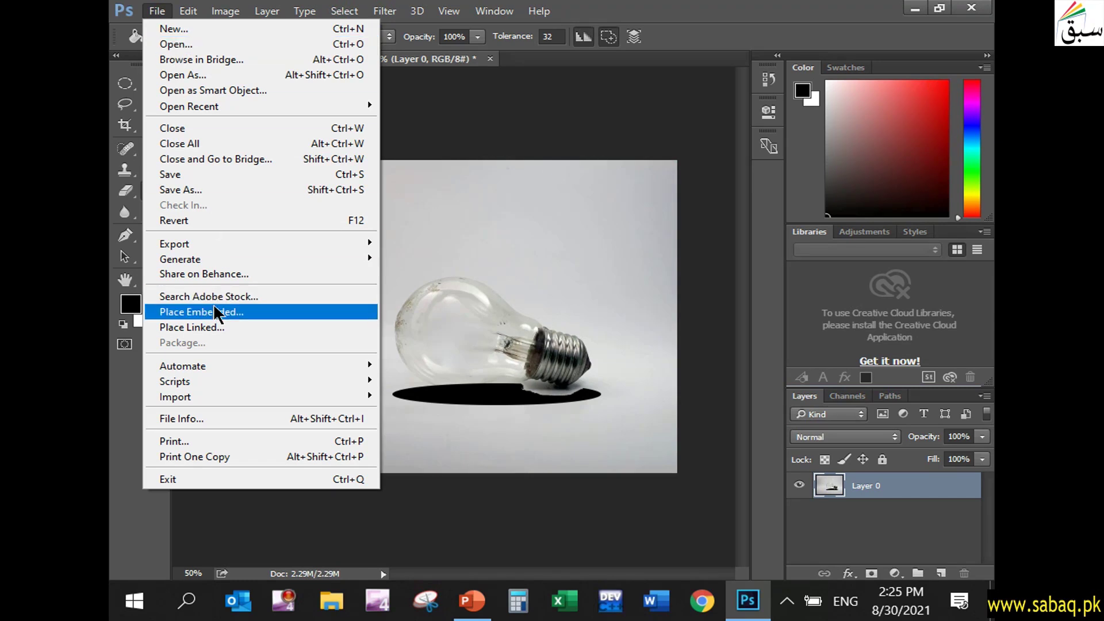
{"action": "left_click", "coordinate": [246, 312]}
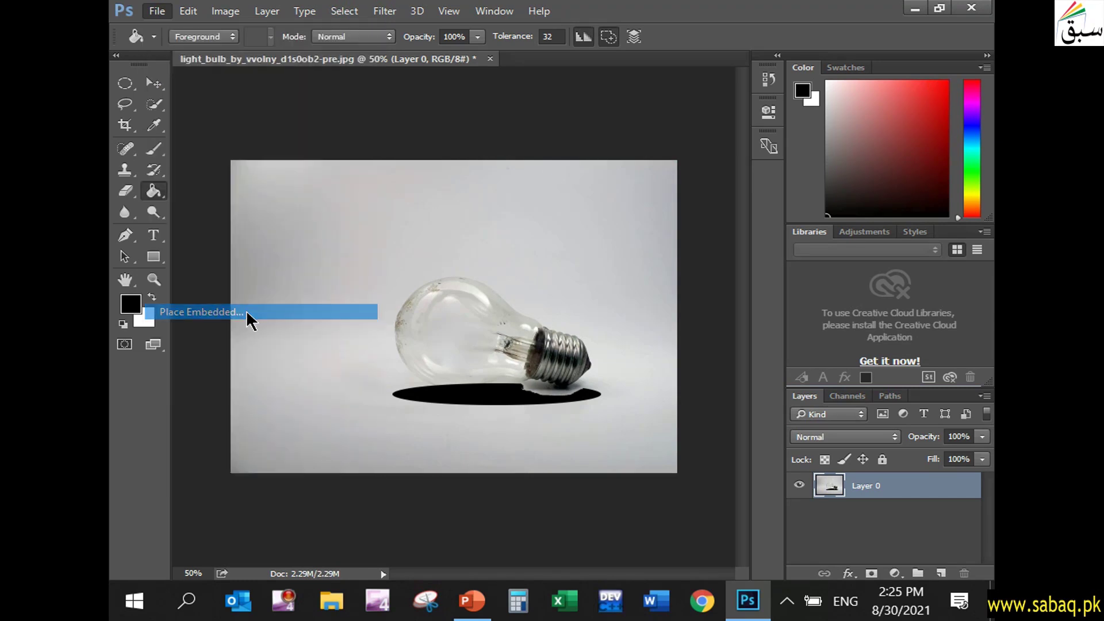
{"action": "left_click_drag", "start_coordinate": [680, 171], "coordinate": [680, 325]}
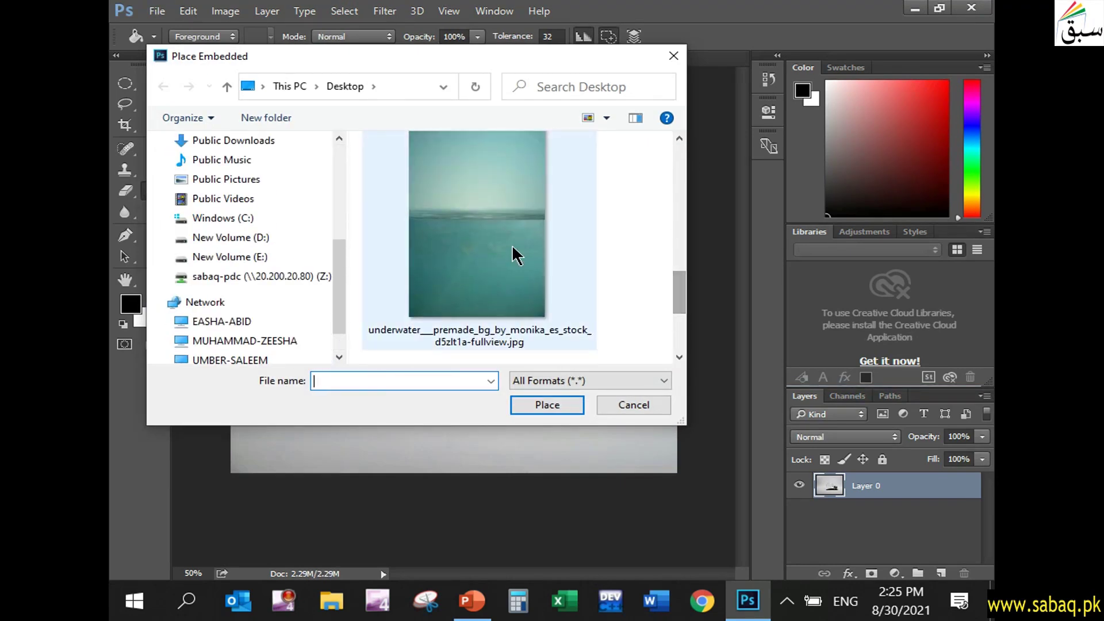
{"action": "left_click", "coordinate": [512, 250]}
{"action": "left_click", "coordinate": [561, 405]}
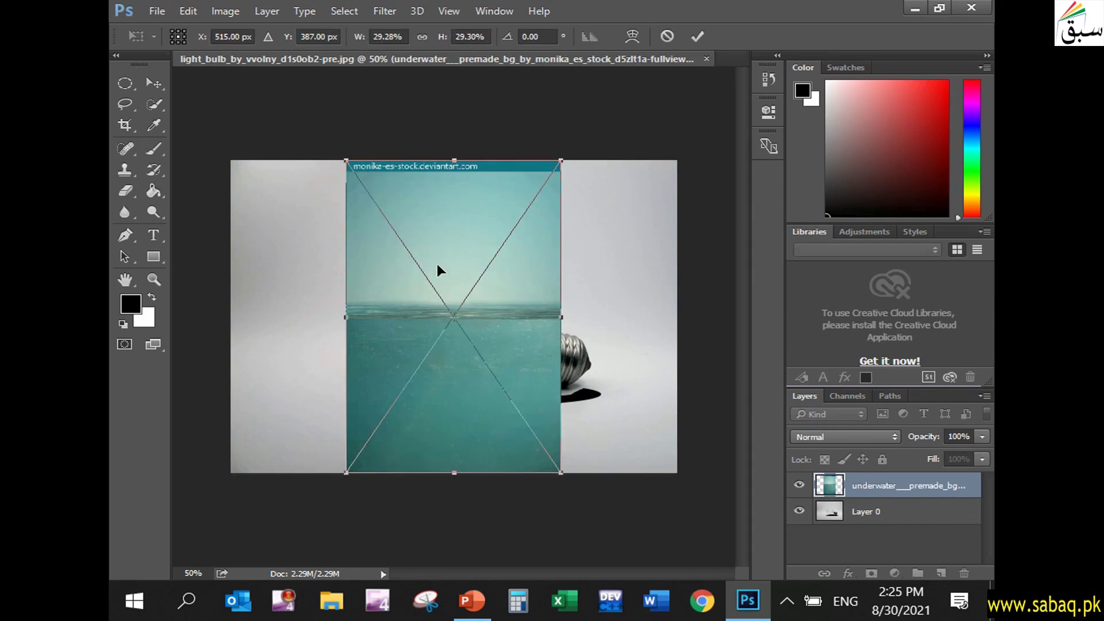
Move the placed underwater image horizontally over the bulb to X 577 px and commit the placement
{"action": "left_click_drag", "start_coordinate": [450, 259], "coordinate": [477, 256]}
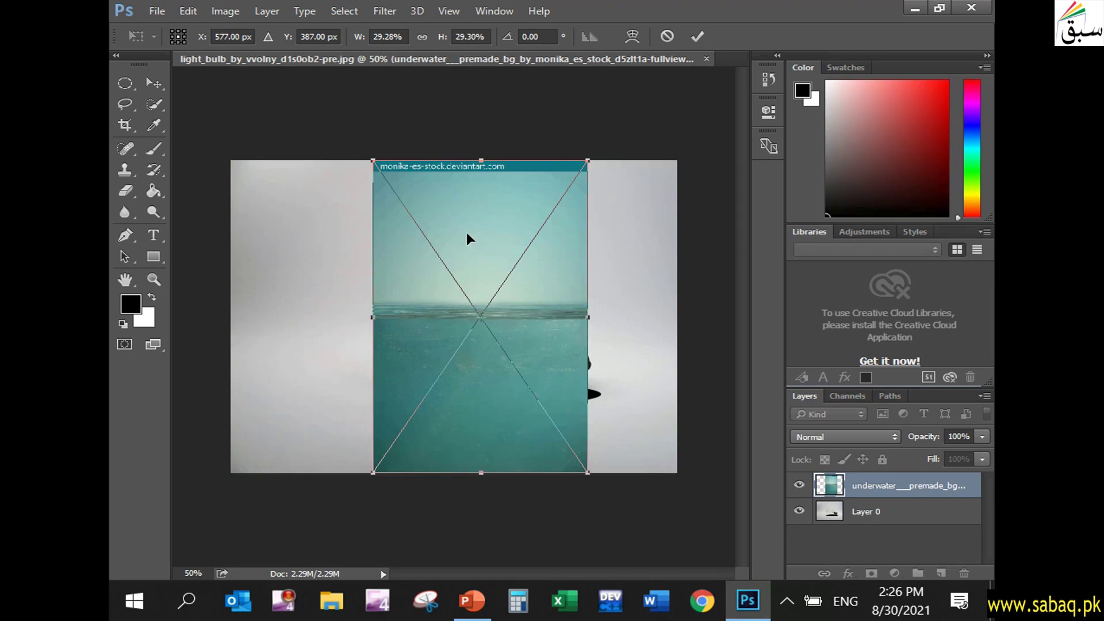
{"action": "left_click", "coordinate": [150, 212]}
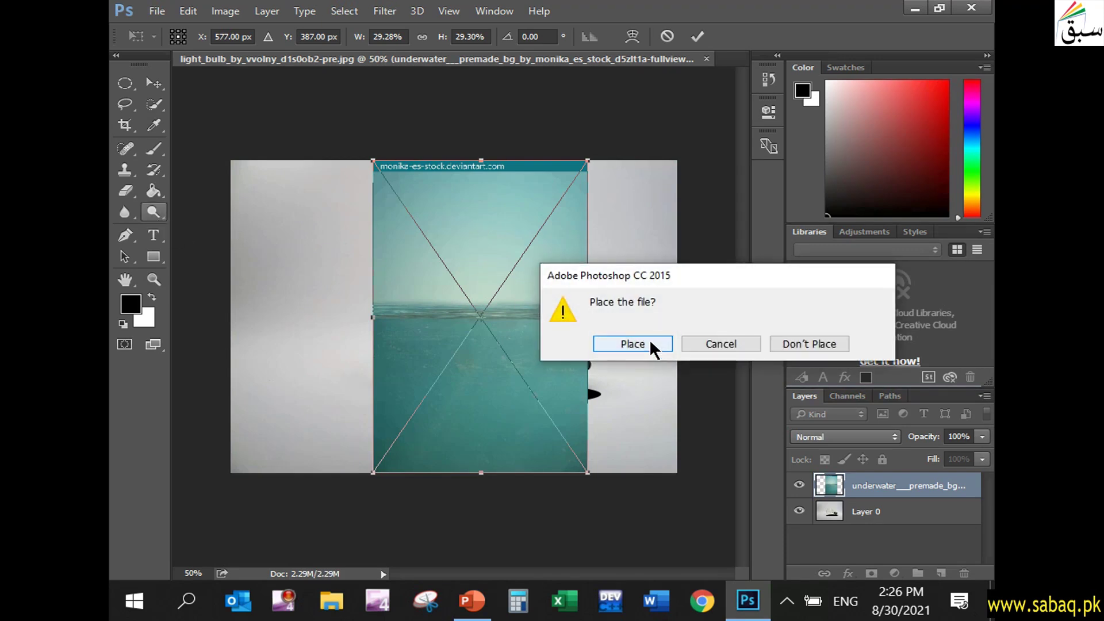
{"action": "left_click", "coordinate": [633, 344]}
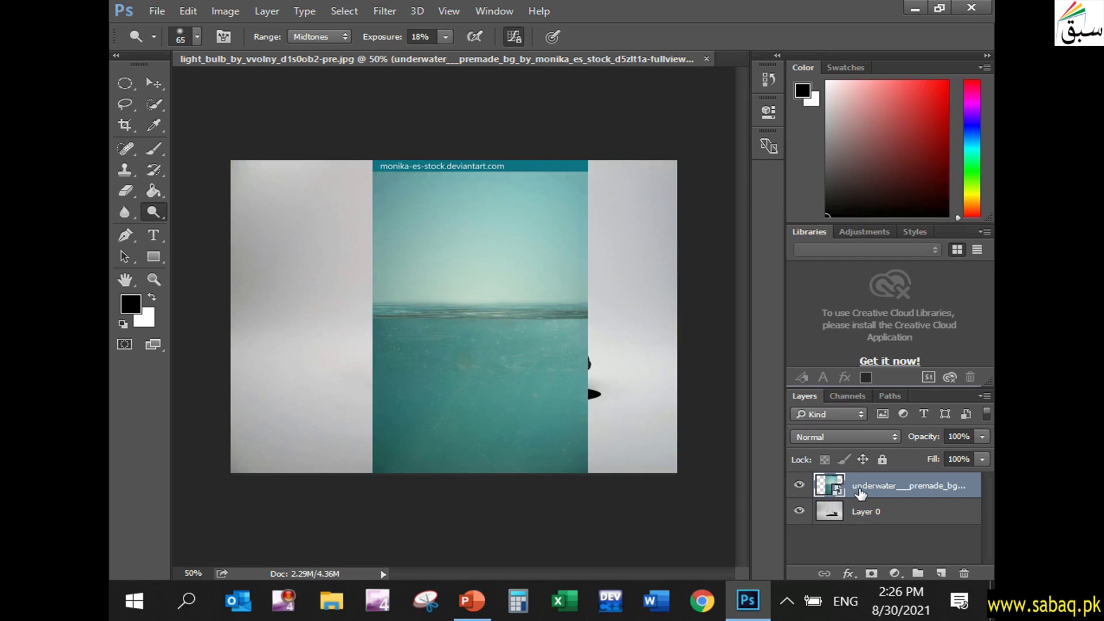
Set the underwater layer's blending mode to Multiply and switch to the PowerPoint slide show
{"action": "left_click", "coordinate": [893, 436]}
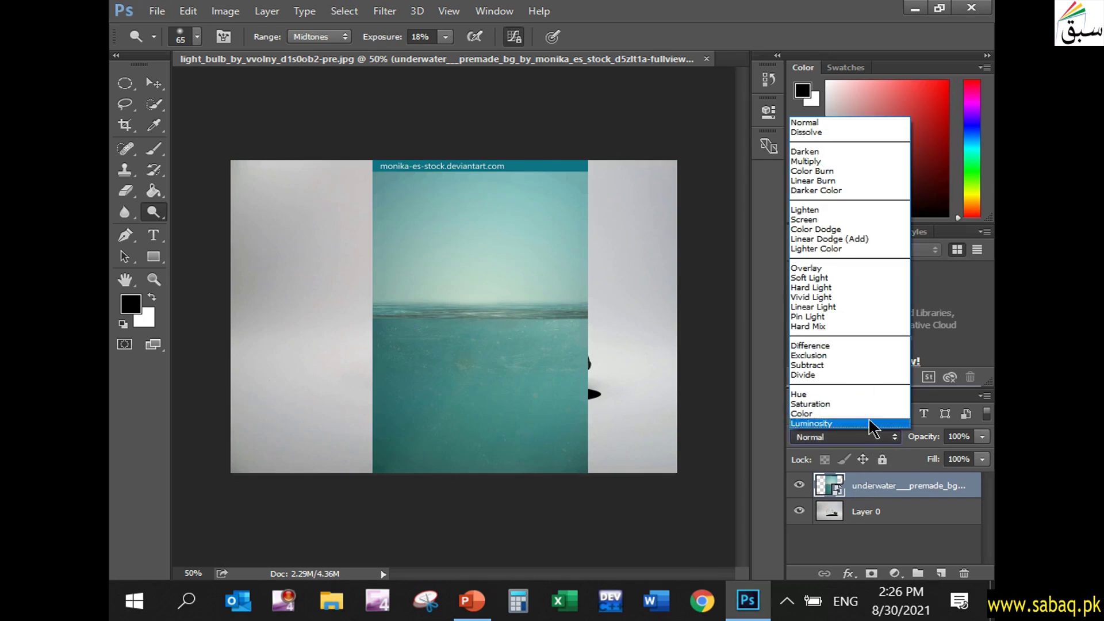
{"action": "left_click", "coordinate": [812, 162]}
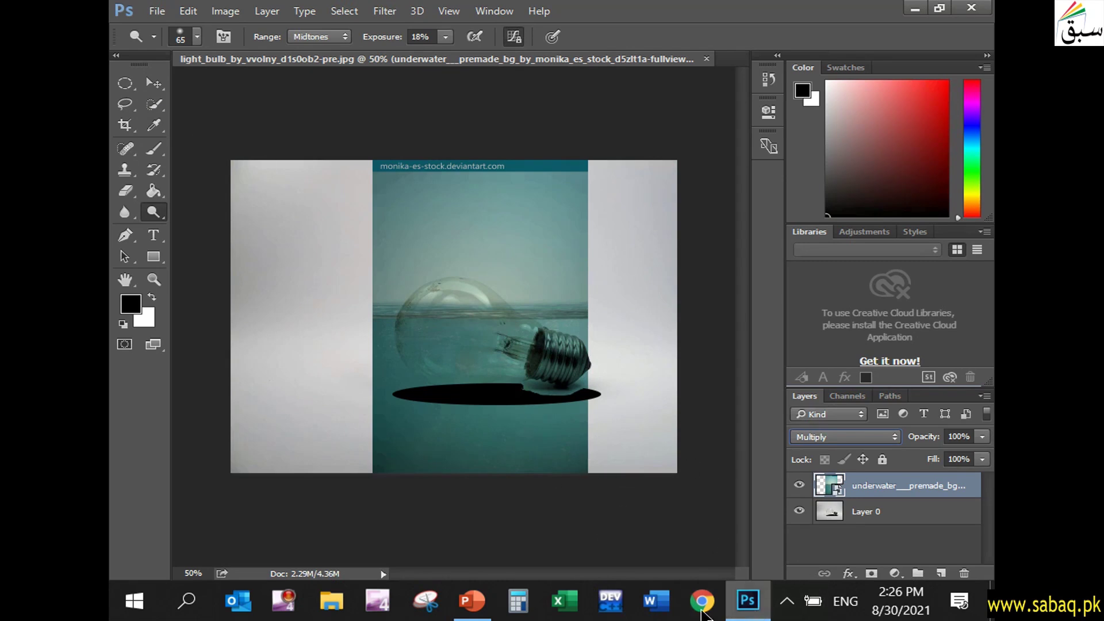
{"action": "left_click", "coordinate": [484, 601]}
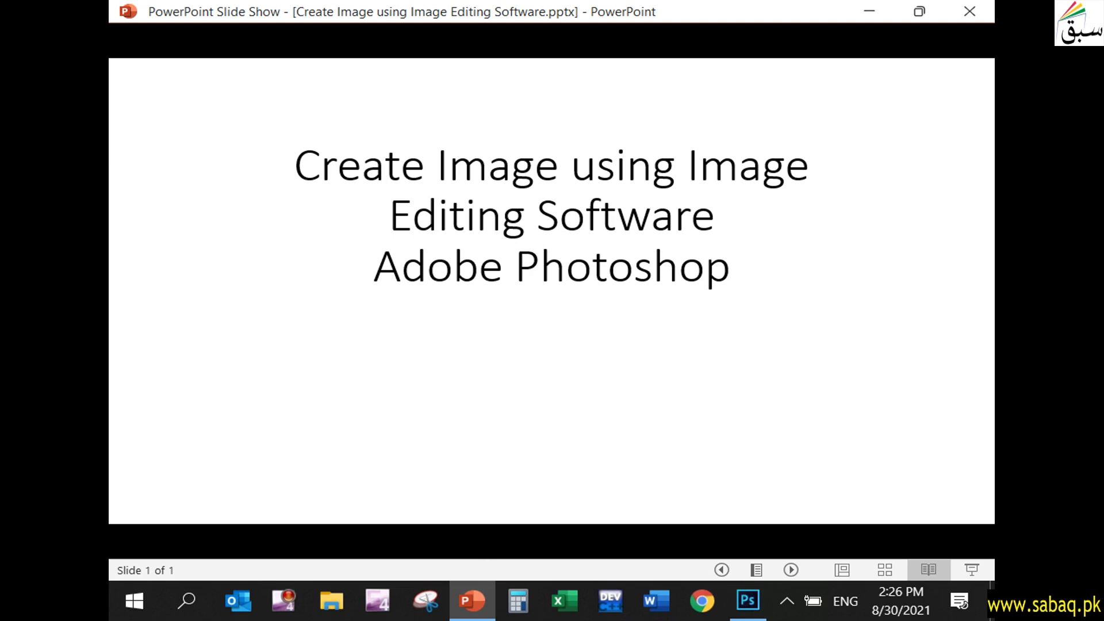